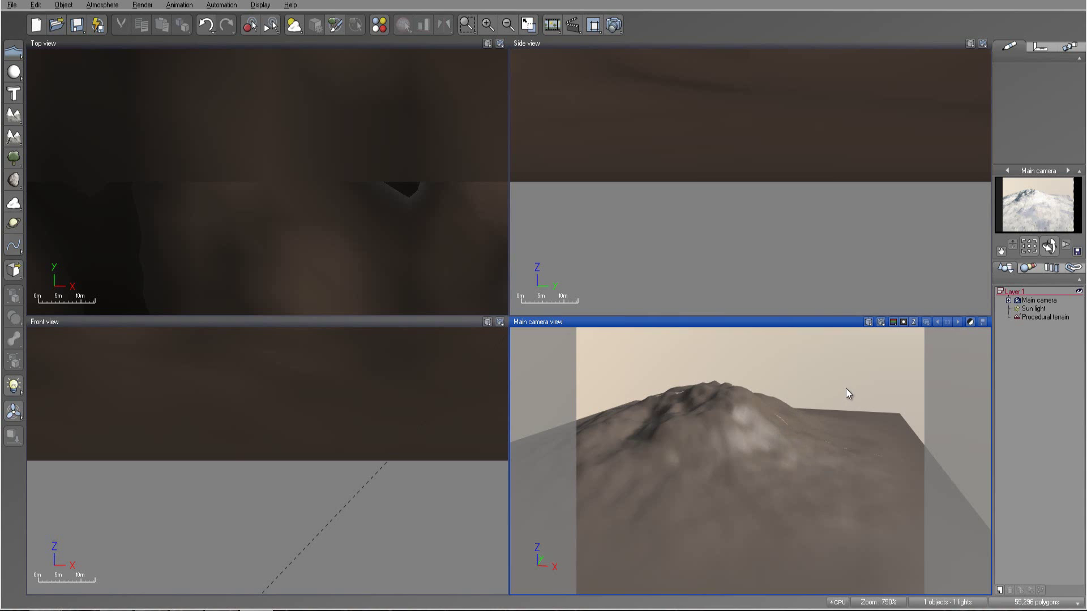
- Step back and forth through the terrain edits, select the procedural terrain, and render the main camera view
{"action": "key", "text": "ctrl+z"}
{"action": "key", "text": "ctrl+y"}
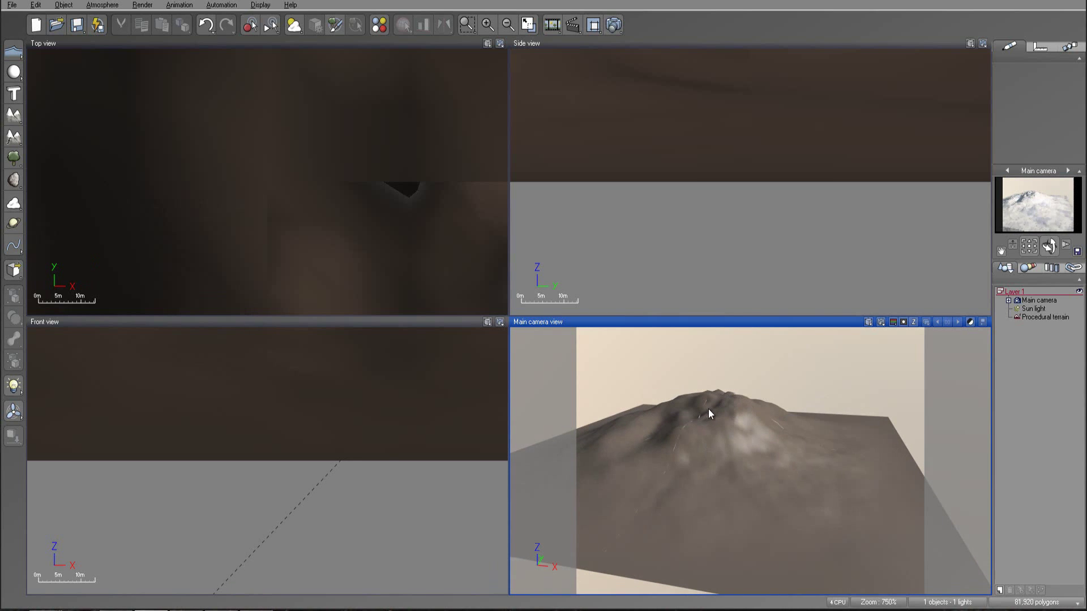
{"action": "key", "text": "ctrl+z"}
{"action": "left_click", "coordinate": [721, 442]}
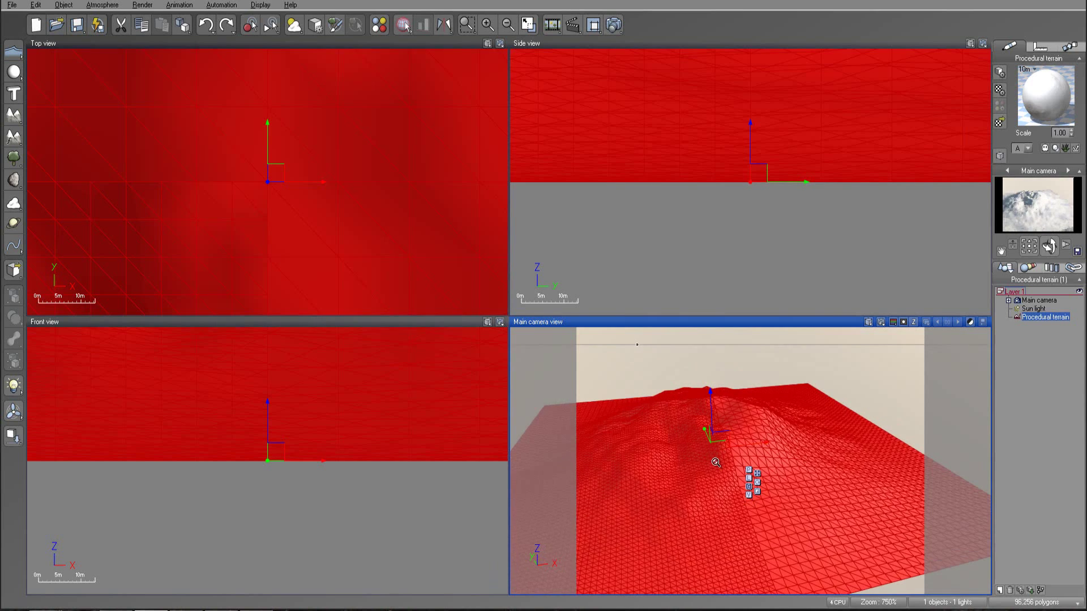
{"action": "key", "text": "ctrl+y"}
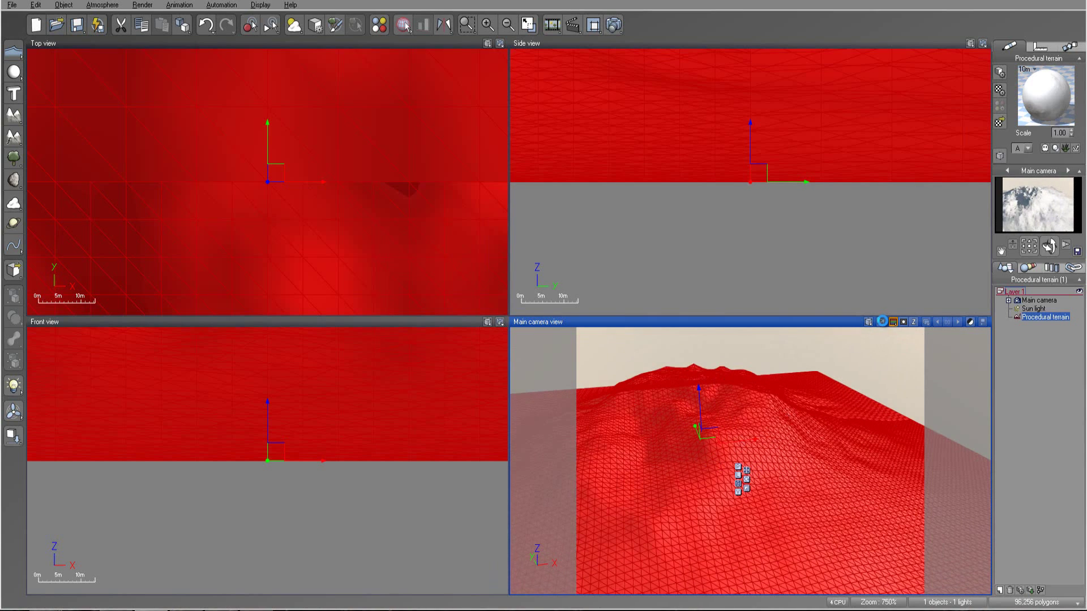
{"action": "left_click", "coordinate": [882, 321]}
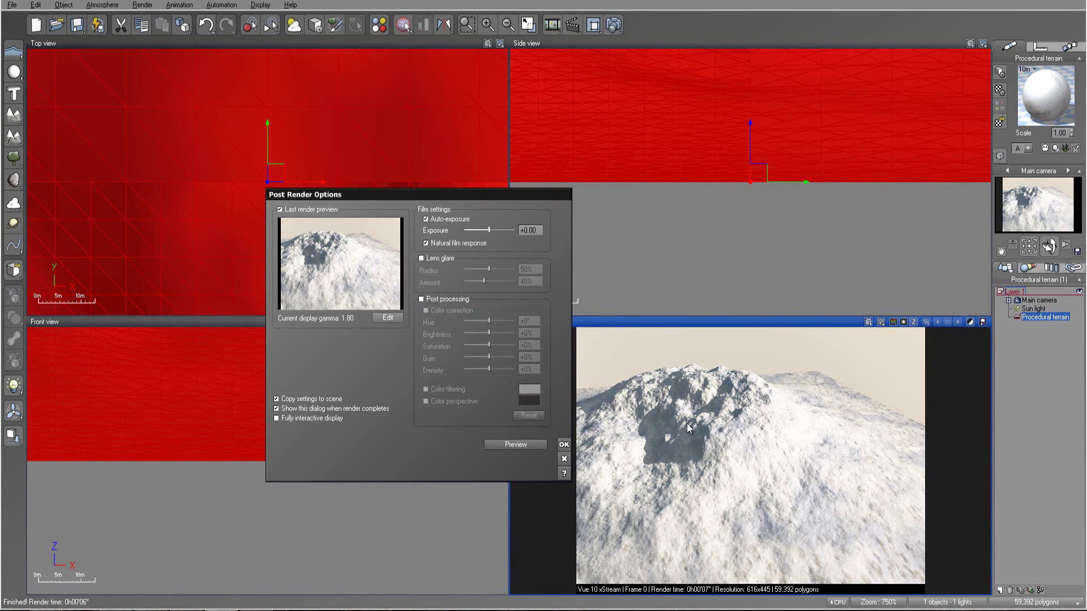
- Close Post Render Options, open the terrain in the Terrain Editor, and browse for an export location
{"action": "left_click", "coordinate": [564, 444]}
{"action": "double_click", "coordinate": [701, 446]}
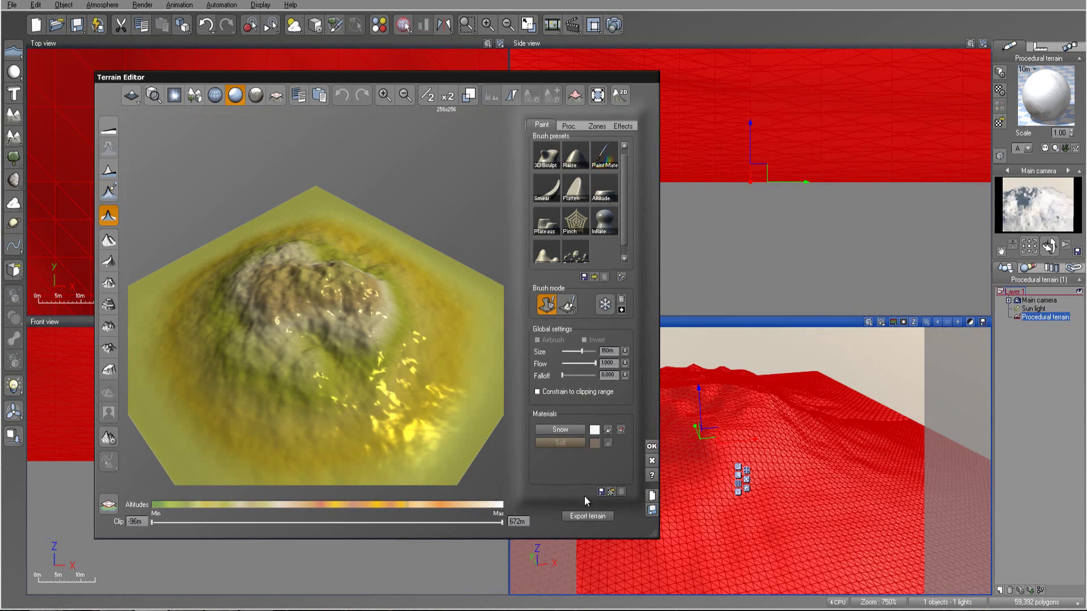
{"action": "left_click", "coordinate": [587, 517]}
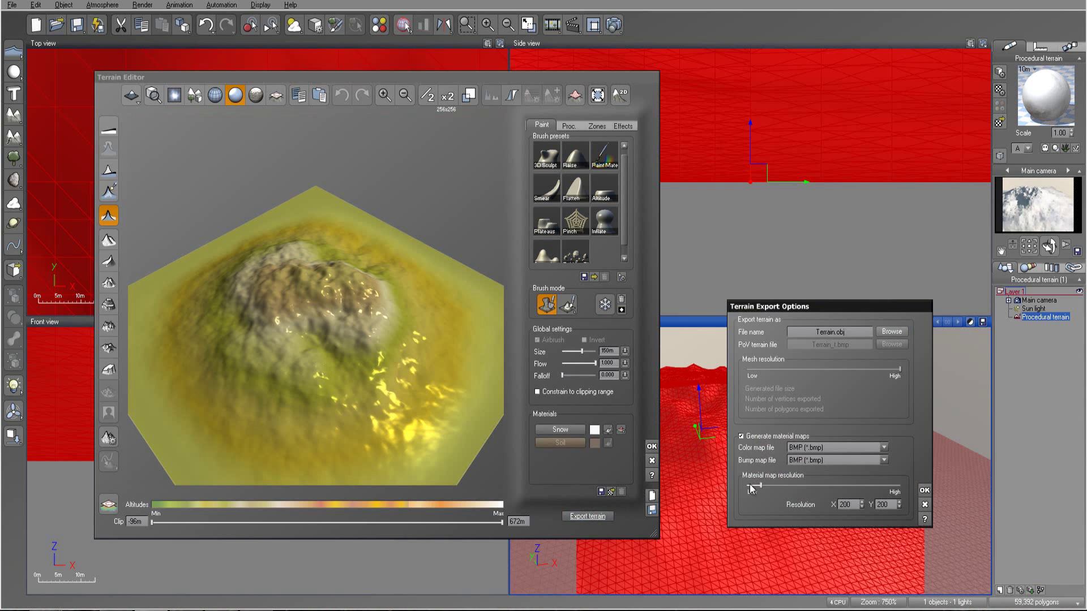
{"action": "left_click", "coordinate": [890, 334]}
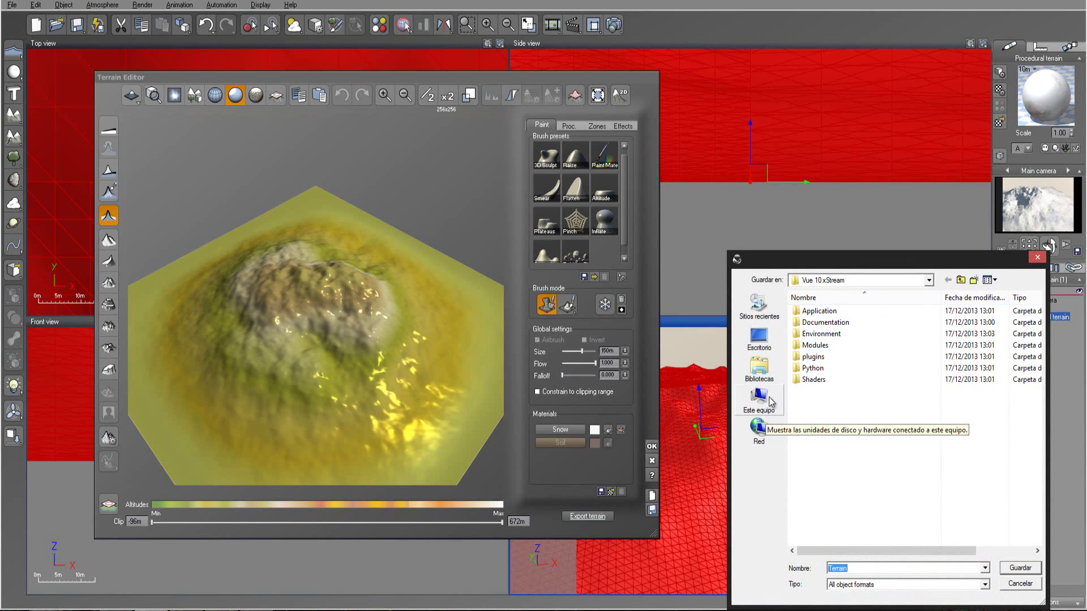
- Create a new folder named TerrenoUnity in the save dialog
{"action": "right_click", "coordinate": [810, 443]}
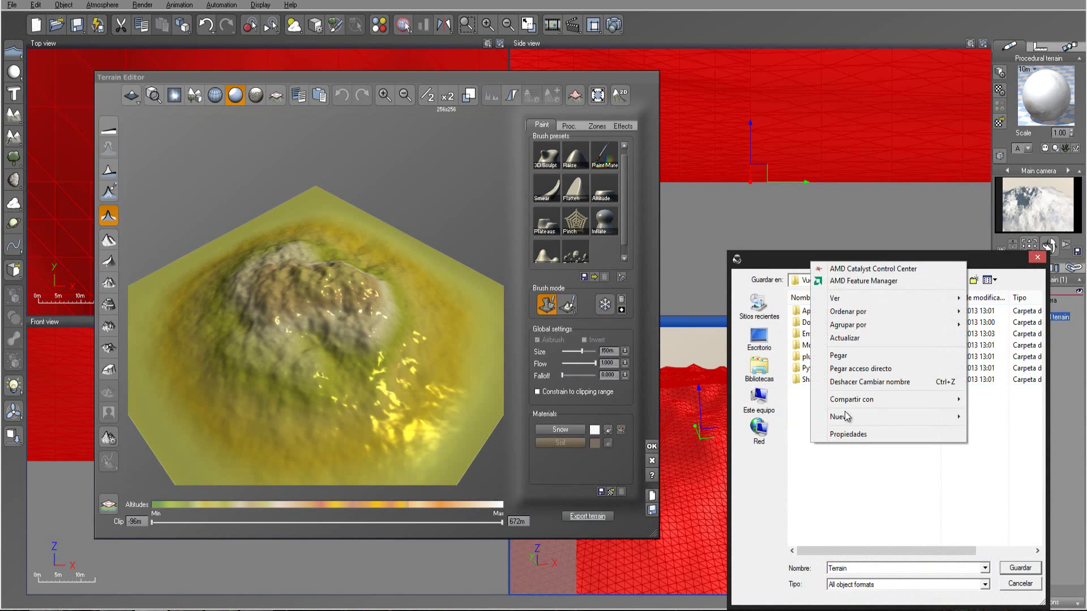
{"action": "mouse_move", "coordinate": [862, 421]}
{"action": "left_click", "coordinate": [798, 419]}
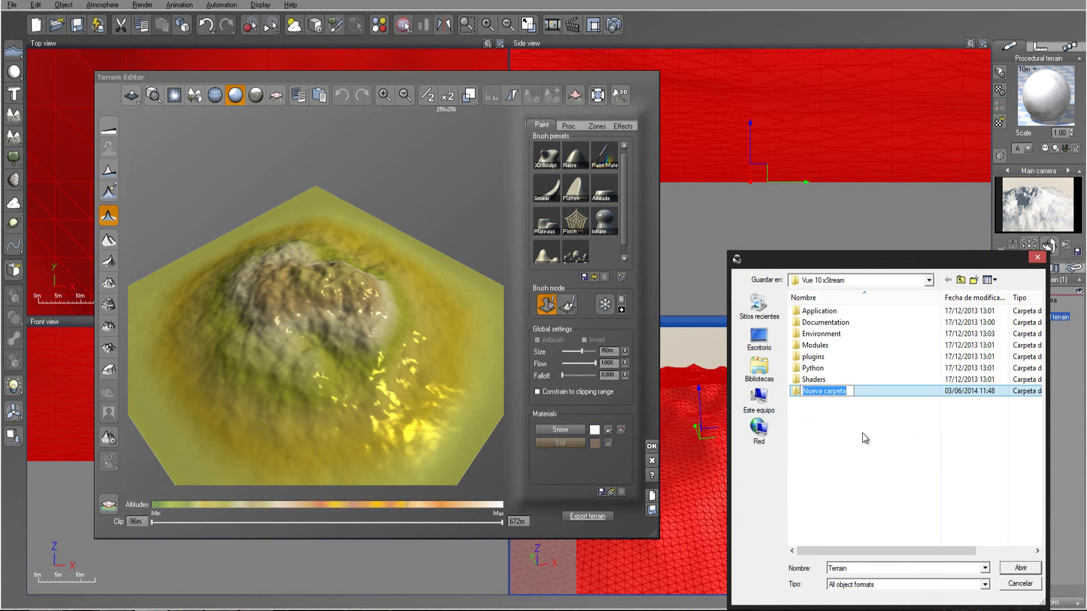
{"action": "type", "text": "Terr"}
{"action": "type", "text": "enoUnity"}
{"action": "key", "text": "Return"}
{"action": "key", "text": "Return"}
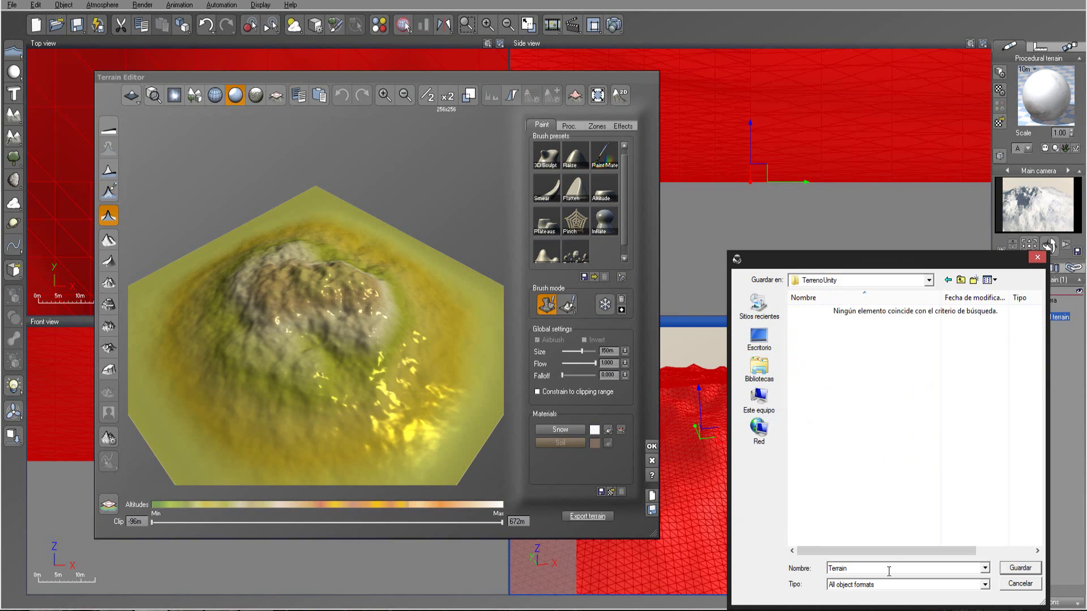
- Set the file type to 3D Studio export and save the terrain there
{"action": "left_click", "coordinate": [986, 586]}
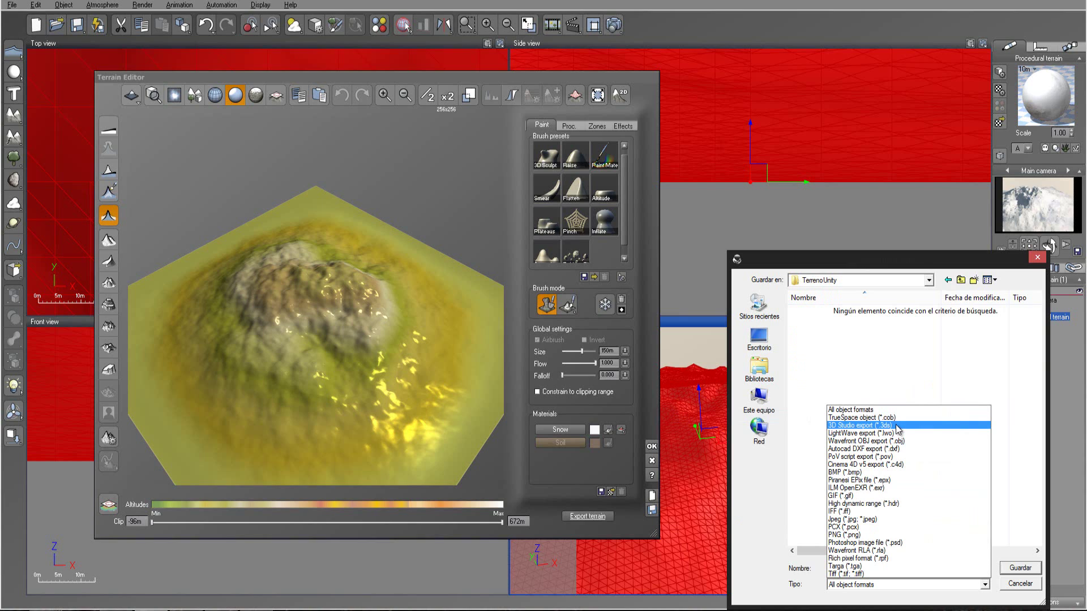
{"action": "left_click", "coordinate": [896, 426]}
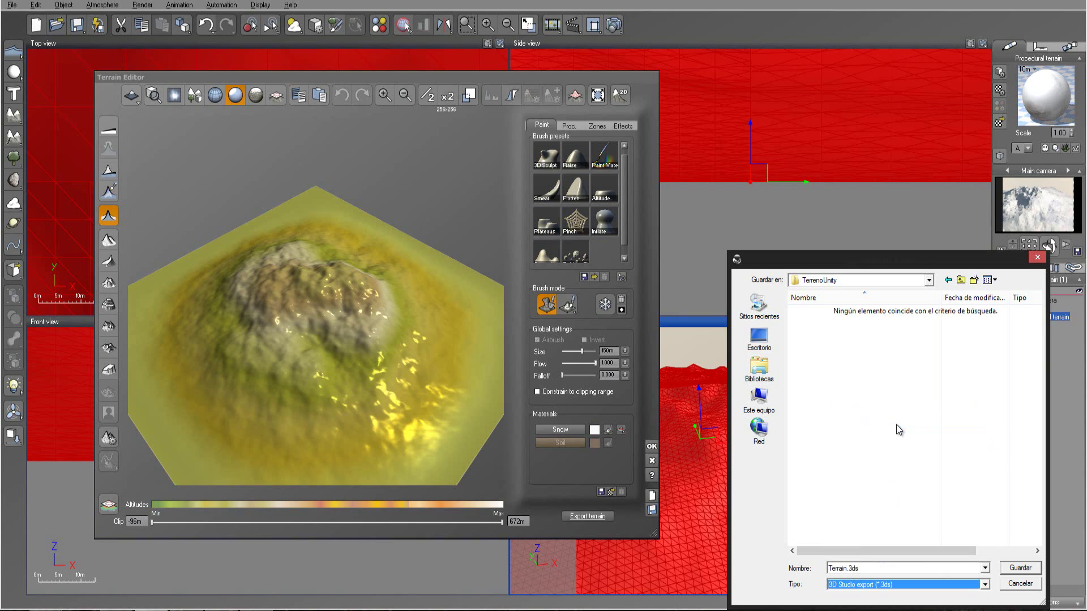
{"action": "left_click", "coordinate": [1020, 568]}
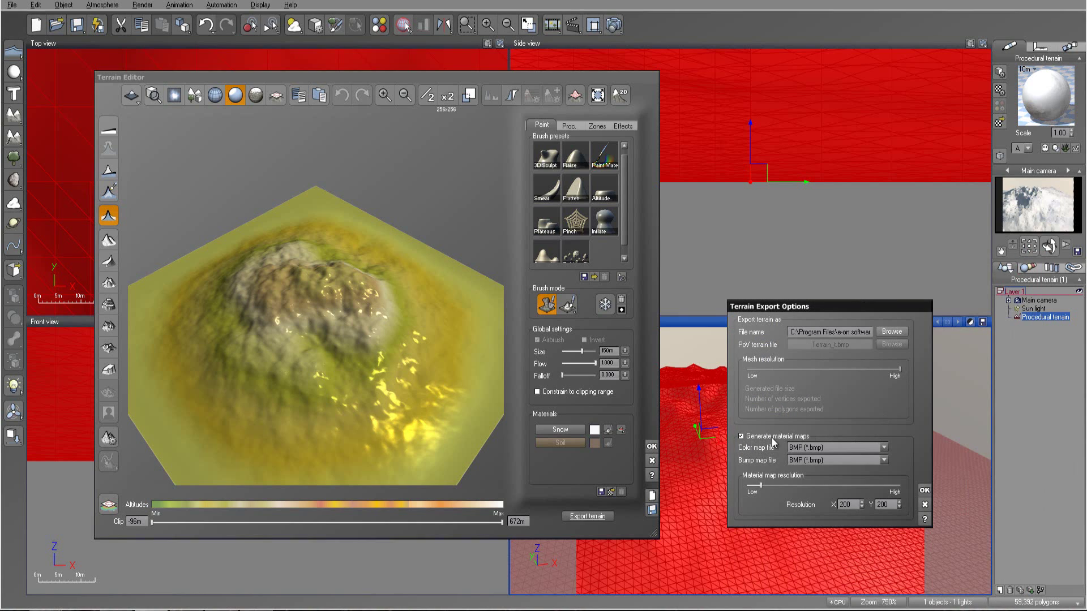
- Raise material map resolution to 2000×2000, switch the export file to Wavefront OBJ, and start exporting
{"action": "left_click_drag", "start_coordinate": [760, 485], "coordinate": [905, 485]}
{"action": "left_click", "coordinate": [899, 335]}
{"action": "left_click", "coordinate": [985, 584]}
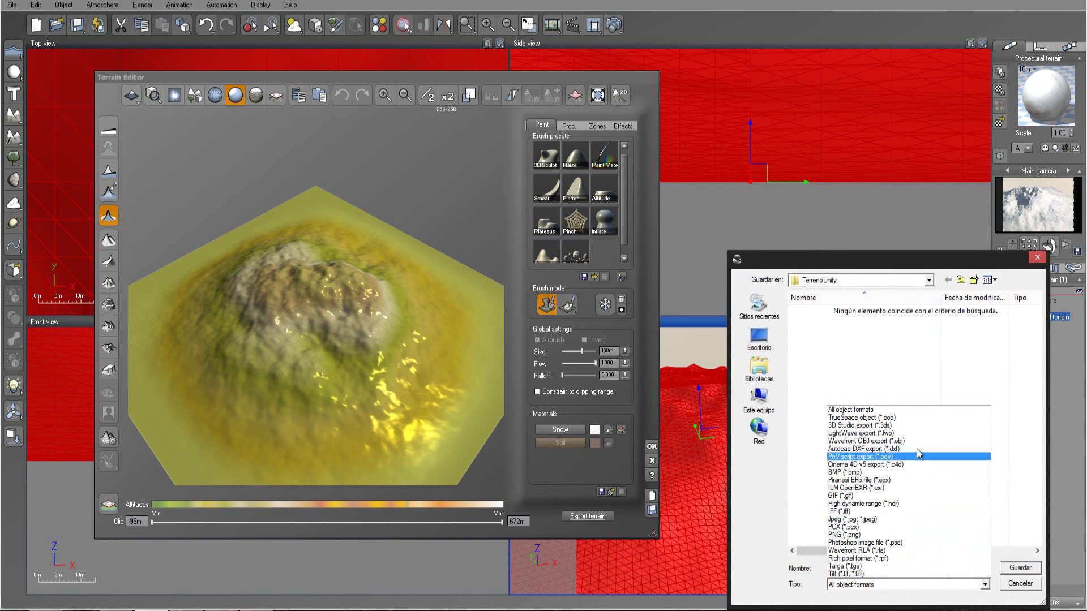
{"action": "left_click", "coordinate": [922, 441]}
{"action": "left_click", "coordinate": [1008, 568]}
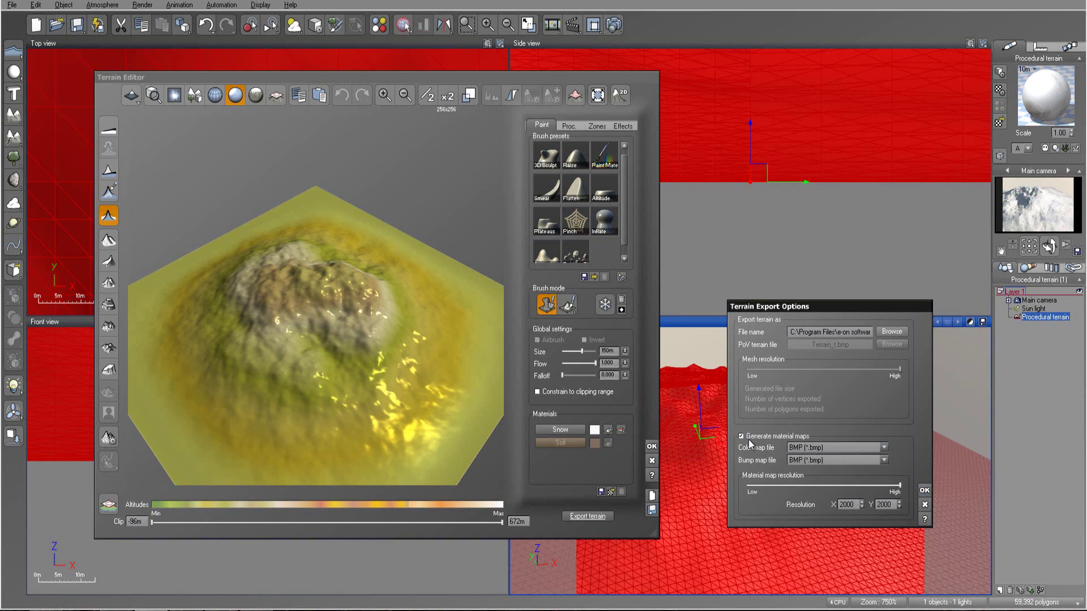
{"action": "left_click", "coordinate": [924, 490]}
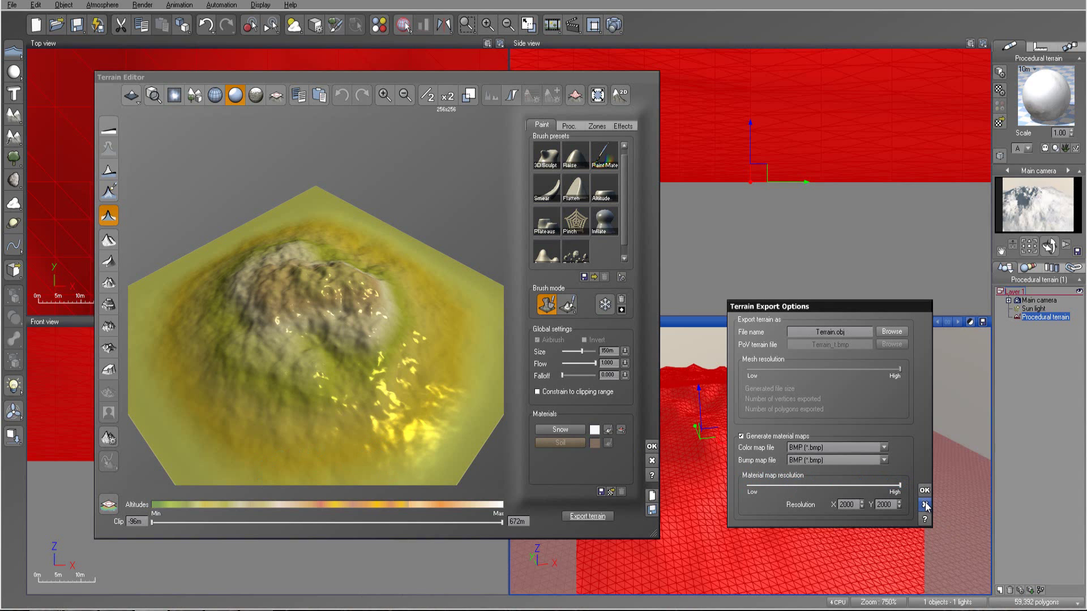
- Close Terrain Export Options once the OBJ export has finished
{"action": "left_click", "coordinate": [924, 506]}
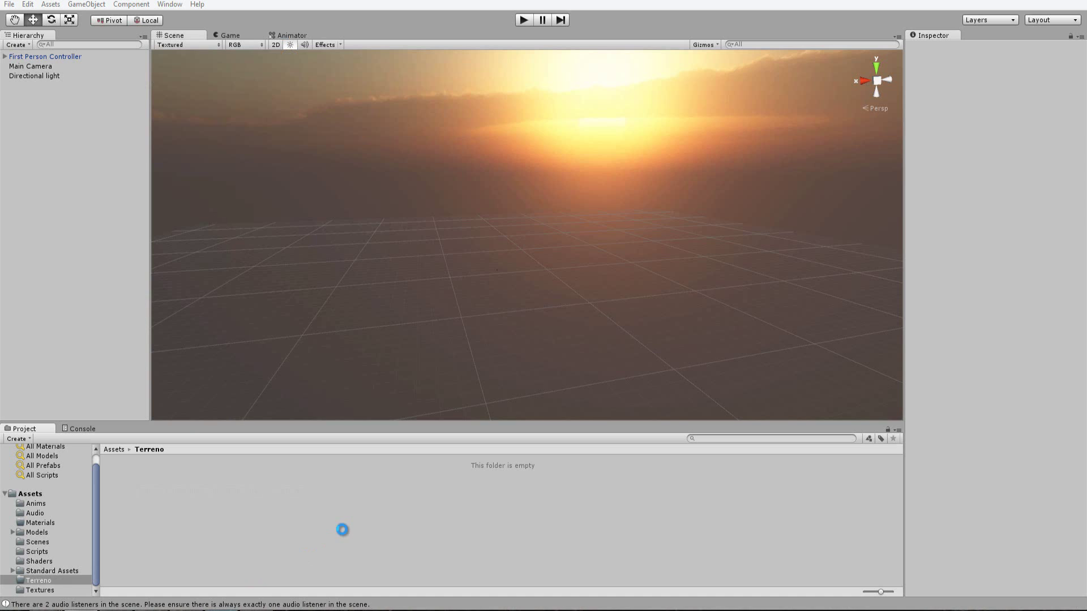
- Drag the TerrenoUnity folder into Unity's Assets, check its Materials folder, and select the Terrain model
{"action": "left_click_drag", "start_coordinate": [221, 610], "coordinate": [342, 530]}
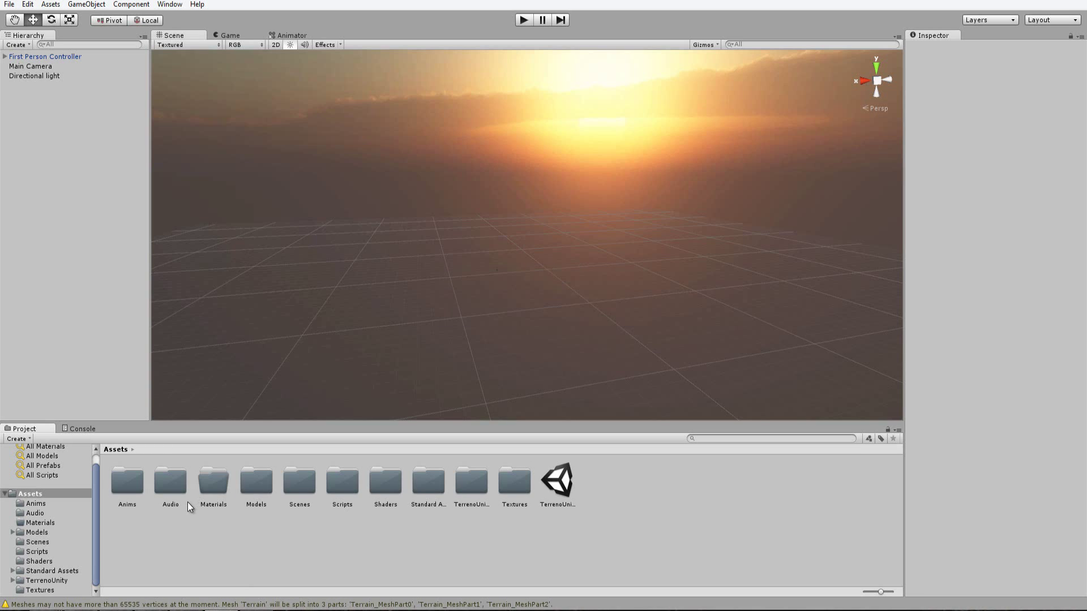
{"action": "double_click", "coordinate": [480, 481]}
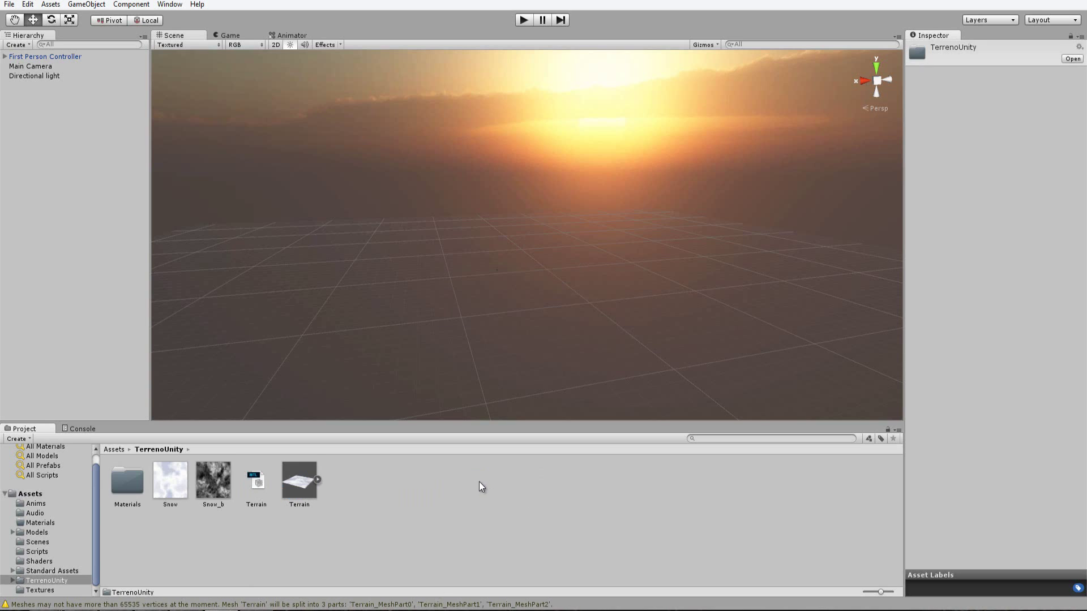
{"action": "double_click", "coordinate": [136, 480]}
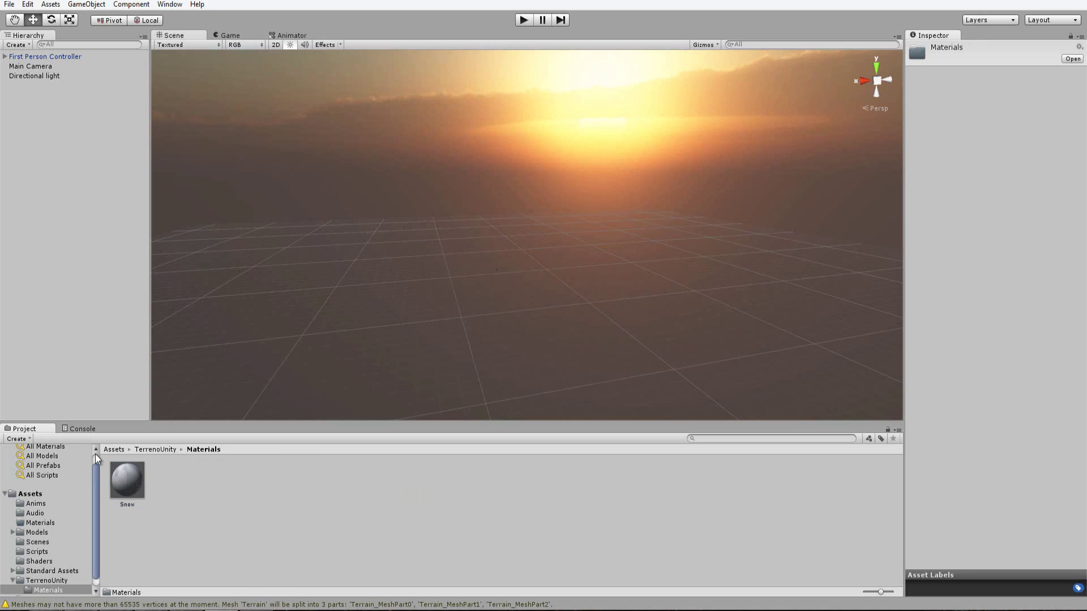
{"action": "left_click", "coordinate": [46, 580]}
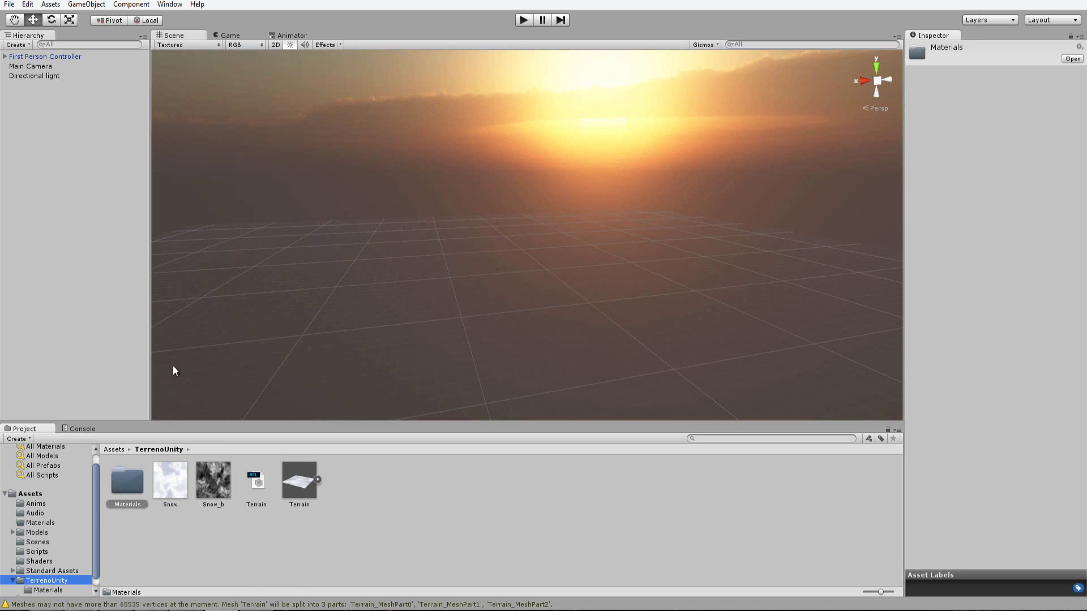
{"action": "left_click", "coordinate": [309, 480]}
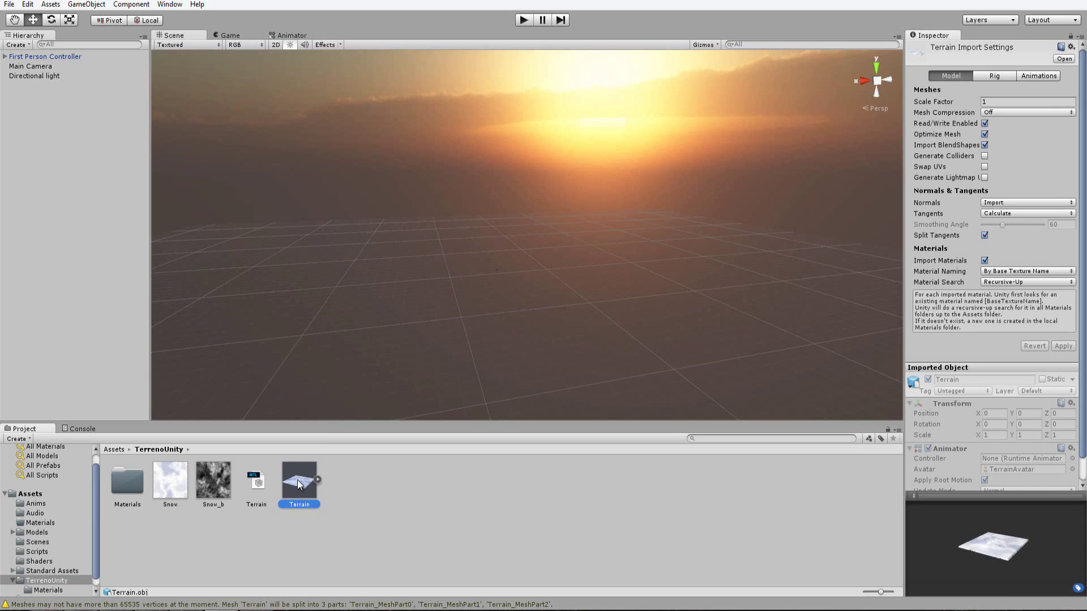
- Drag the Terrain model into the scene and reset its transform to the origin
{"action": "mouse_move", "coordinate": [297, 492]}
{"action": "left_mouse_down"}
{"action": "mouse_move", "coordinate": [506, 319]}
{"action": "mouse_move", "coordinate": [531, 330]}
{"action": "left_mouse_up"}
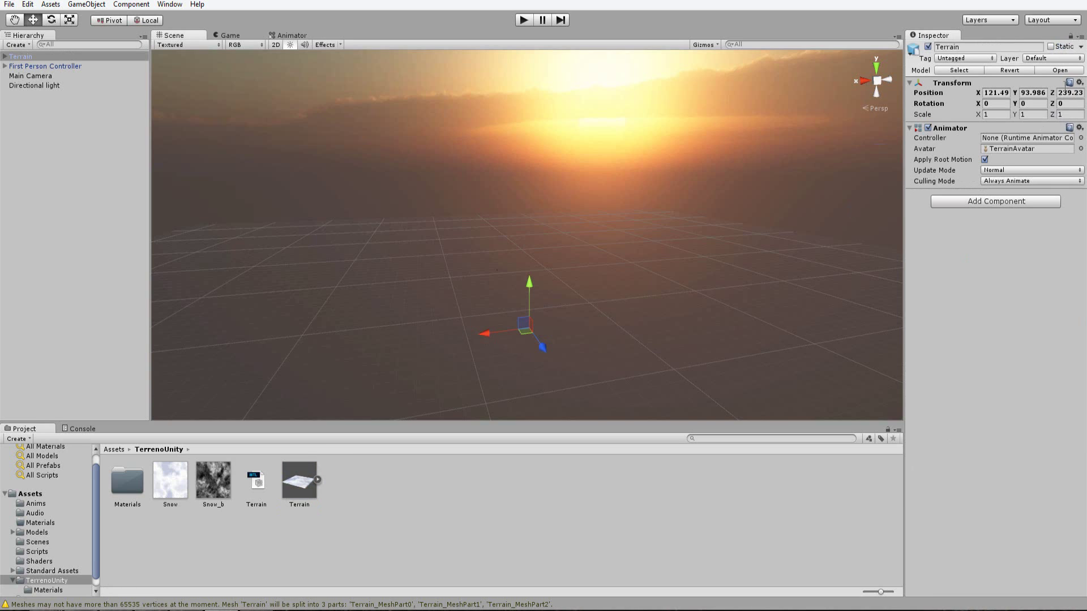
{"action": "left_click", "coordinate": [1079, 82]}
{"action": "left_click", "coordinate": [1068, 93]}
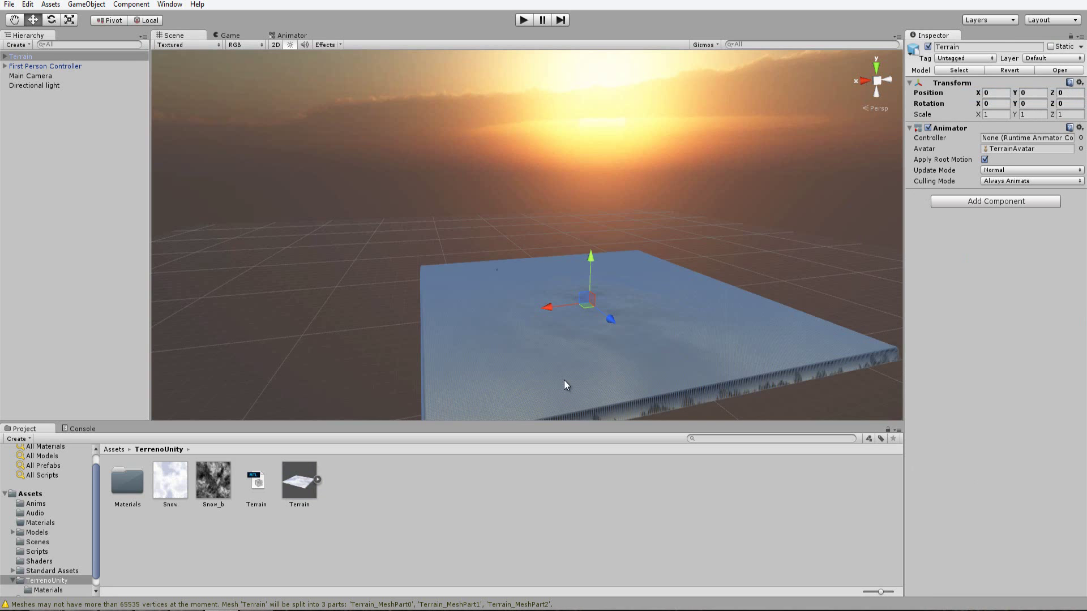
{"action": "left_click", "coordinate": [790, 264]}
- Pan and orbit the Scene view around the snowy terrain, then view the Terrain model's import settings
{"action": "middle_click_drag", "start_coordinate": [683, 318], "coordinate": [637, 302]}
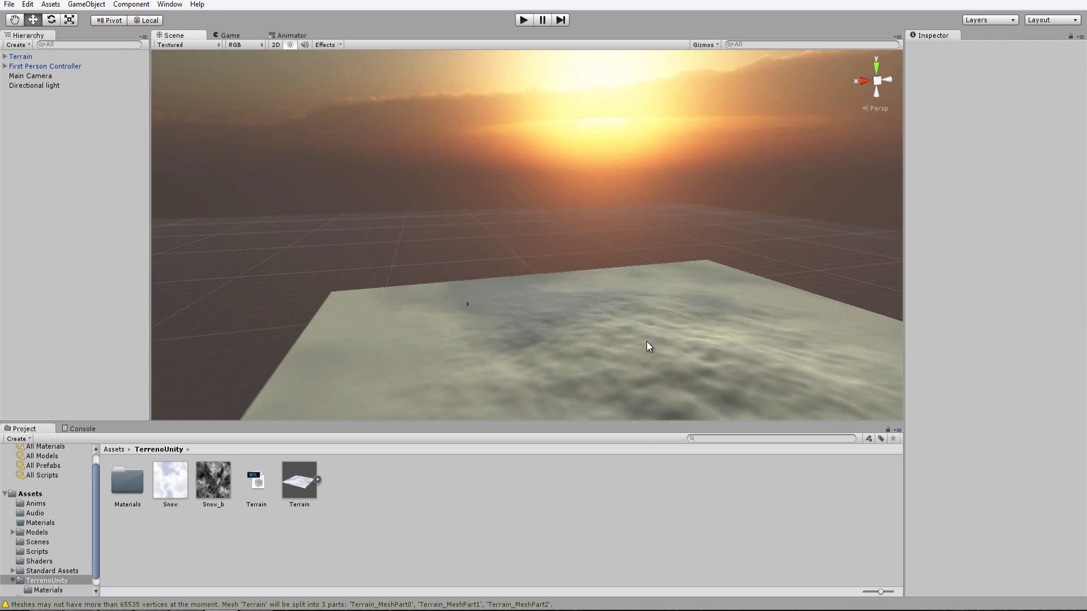
{"action": "right_click_drag", "start_coordinate": [638, 302], "coordinate": [642, 311]}
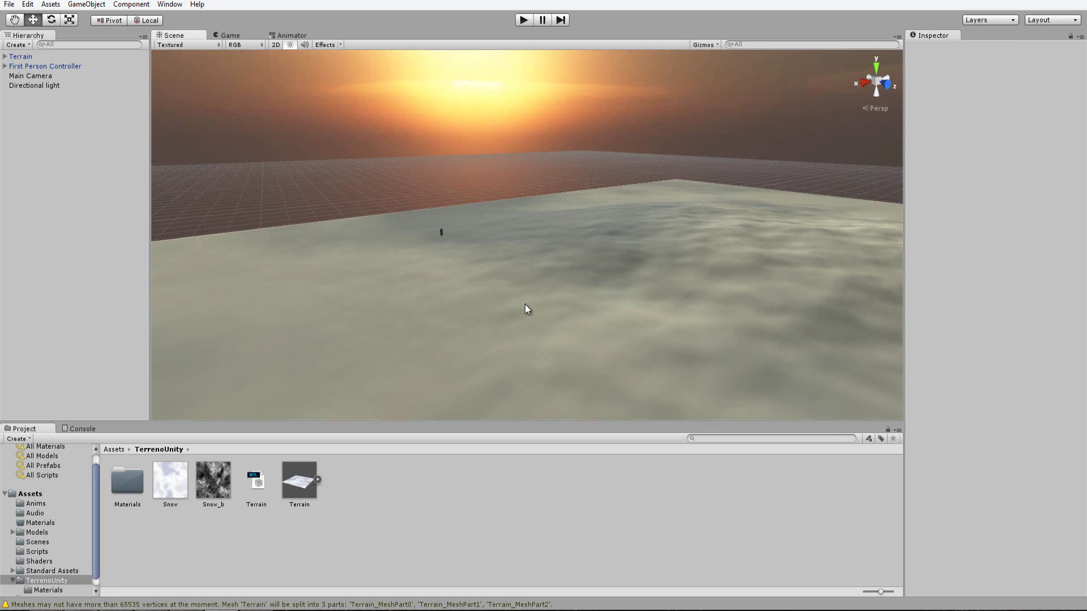
{"action": "right_click_drag", "start_coordinate": [495, 361], "coordinate": [497, 357]}
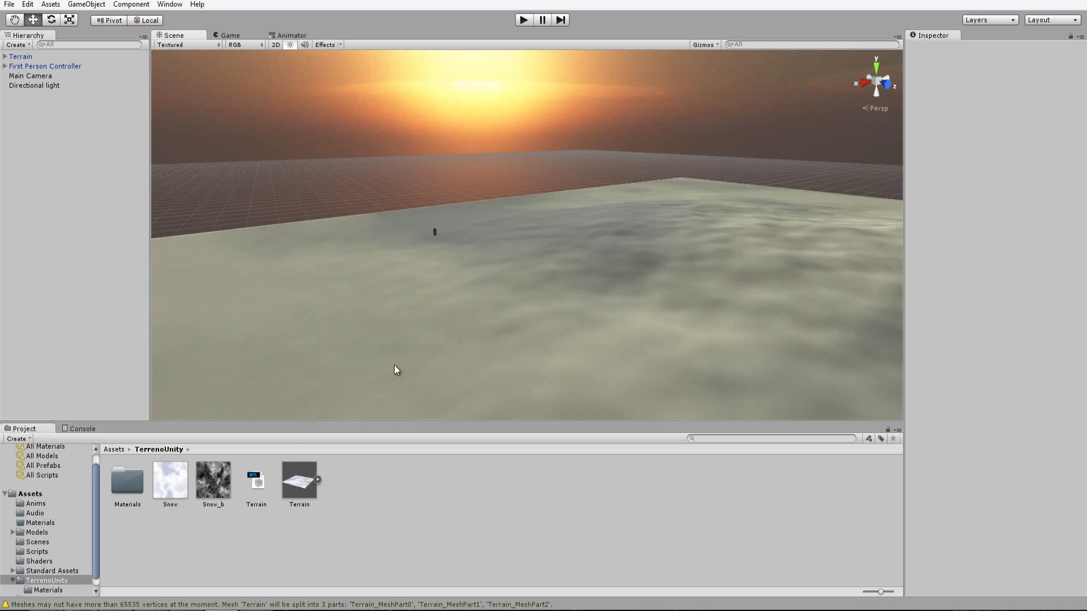
{"action": "scroll", "coordinate": [393, 367], "scroll_direction": "down", "scroll_amount": 2}
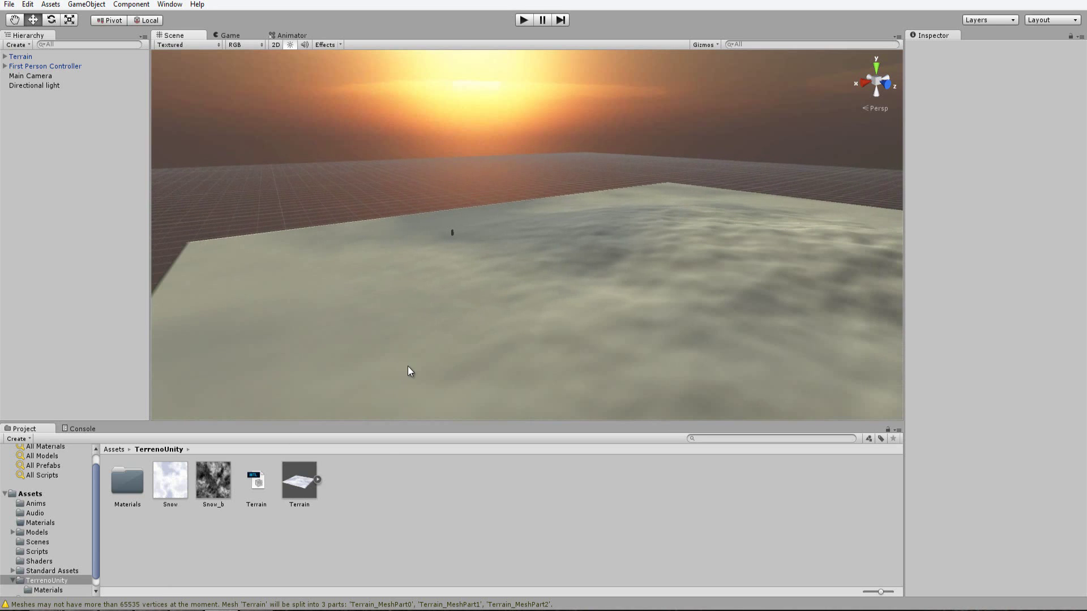
{"action": "scroll", "coordinate": [400, 389], "scroll_direction": "up", "scroll_amount": 1}
{"action": "left_click", "coordinate": [295, 483]}
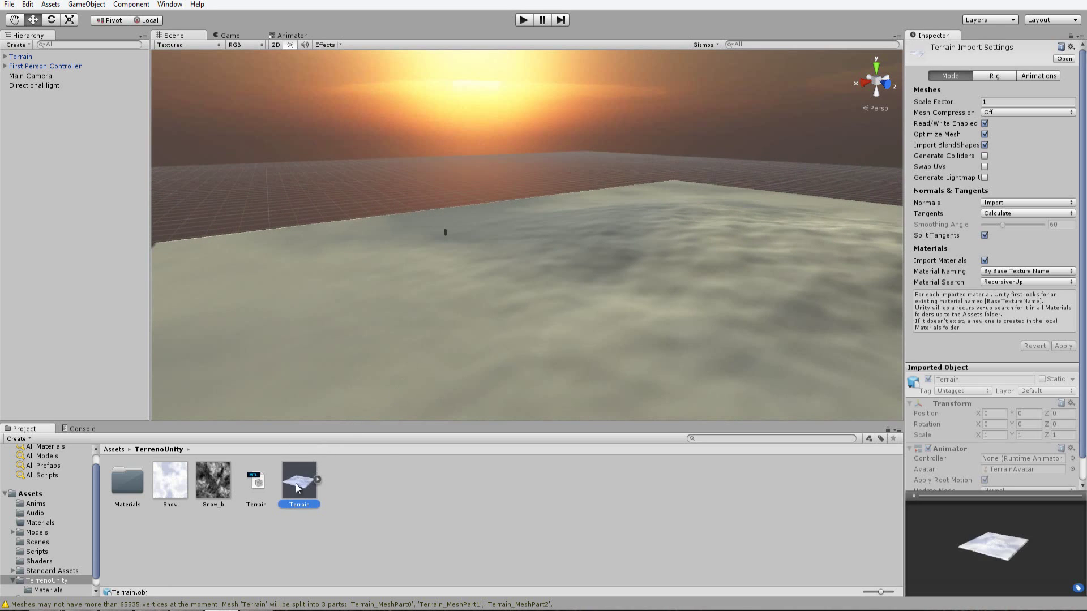
- In the Materials folder, change the Snow material's shader from Diffuse to Bumped Diffuse
{"action": "double_click", "coordinate": [135, 483]}
{"action": "left_click", "coordinate": [135, 482]}
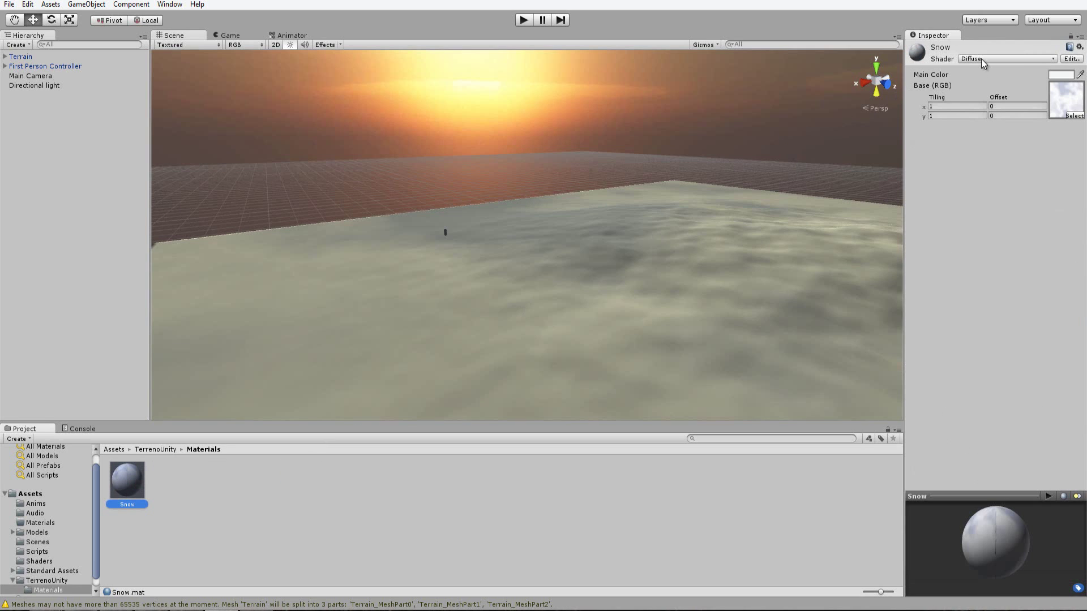
{"action": "left_click", "coordinate": [918, 61]}
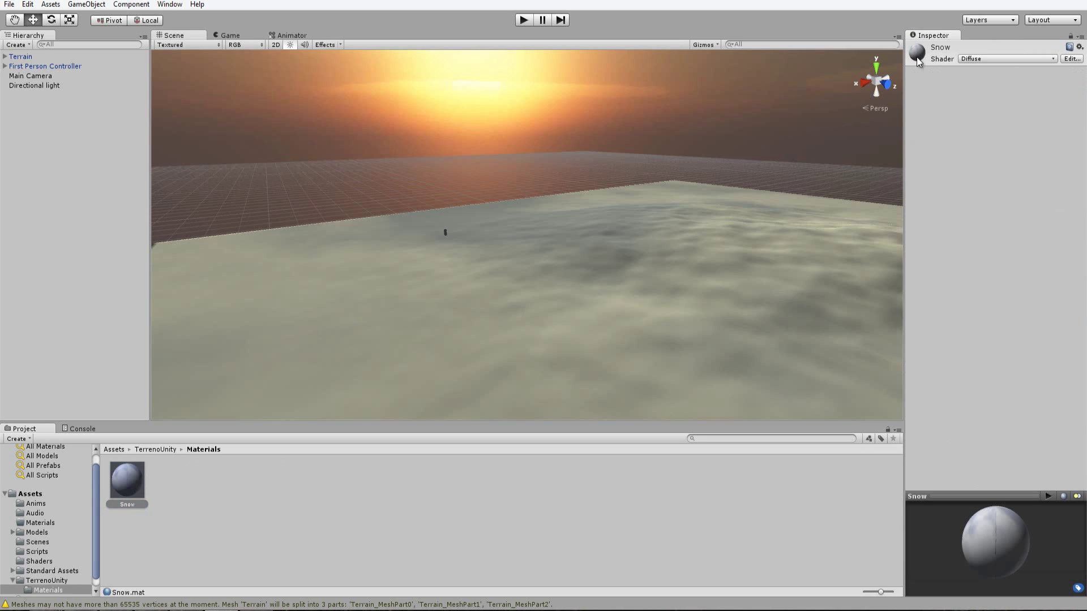
{"action": "left_click", "coordinate": [917, 58]}
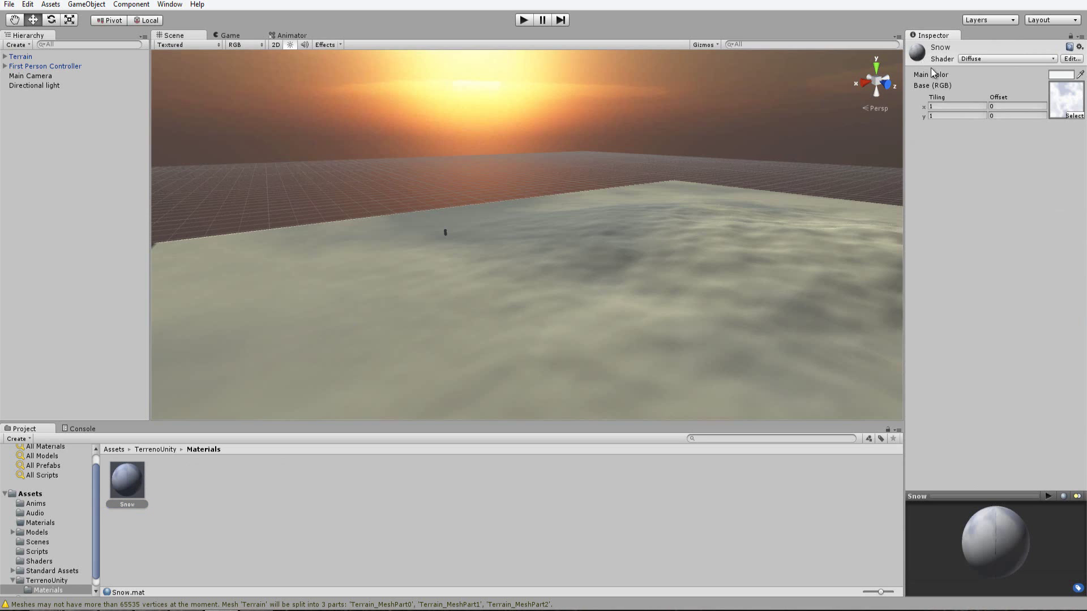
{"action": "left_click", "coordinate": [976, 59]}
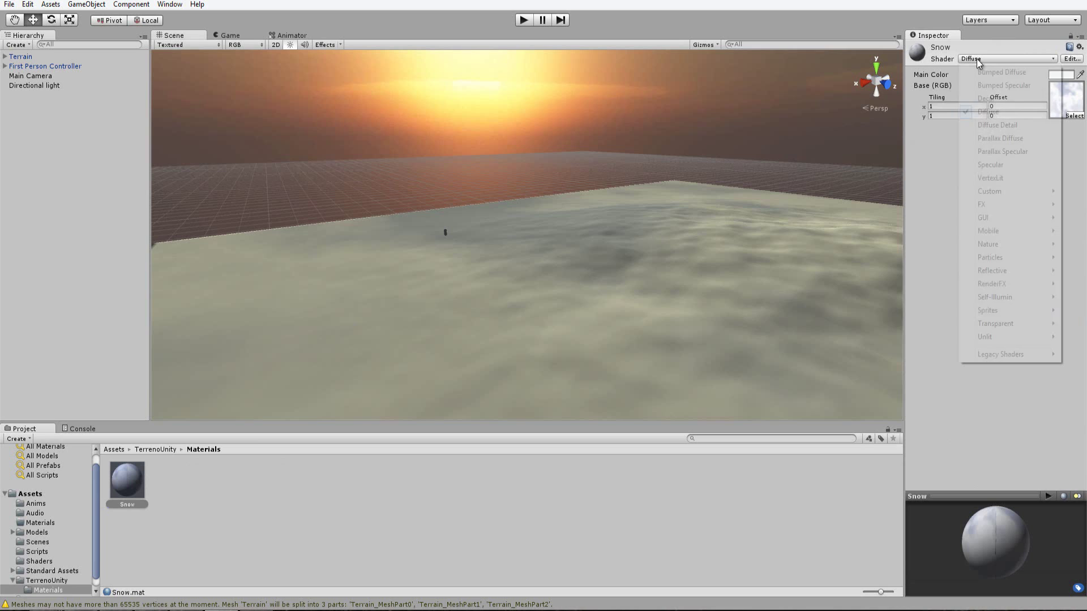
{"action": "left_click", "coordinate": [1007, 72]}
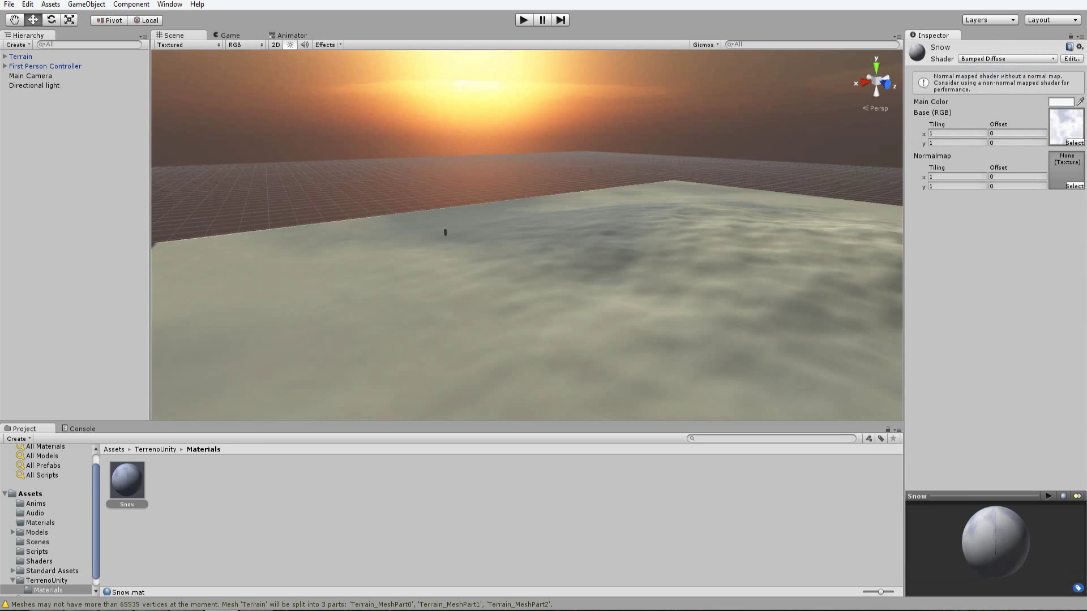
{"action": "left_click", "coordinate": [46, 581]}
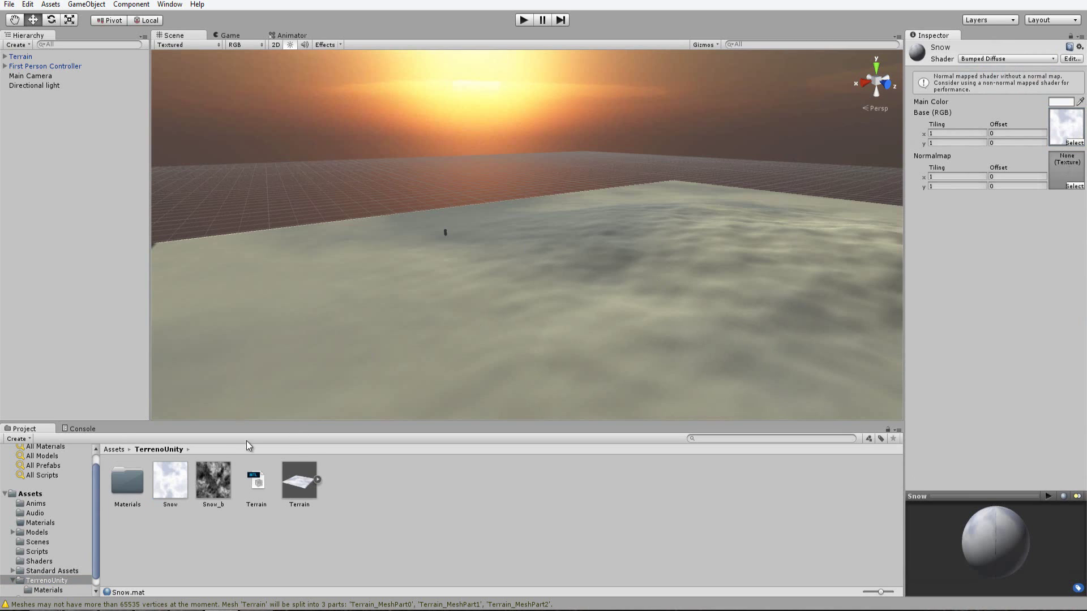
- Assign Snow_b as the Snow material's normal map, applying Fix Now to mark it as one
{"action": "left_click_drag", "start_coordinate": [214, 486], "coordinate": [751, 273]}
{"action": "left_click_drag", "start_coordinate": [1068, 169], "coordinate": [1068, 168]}
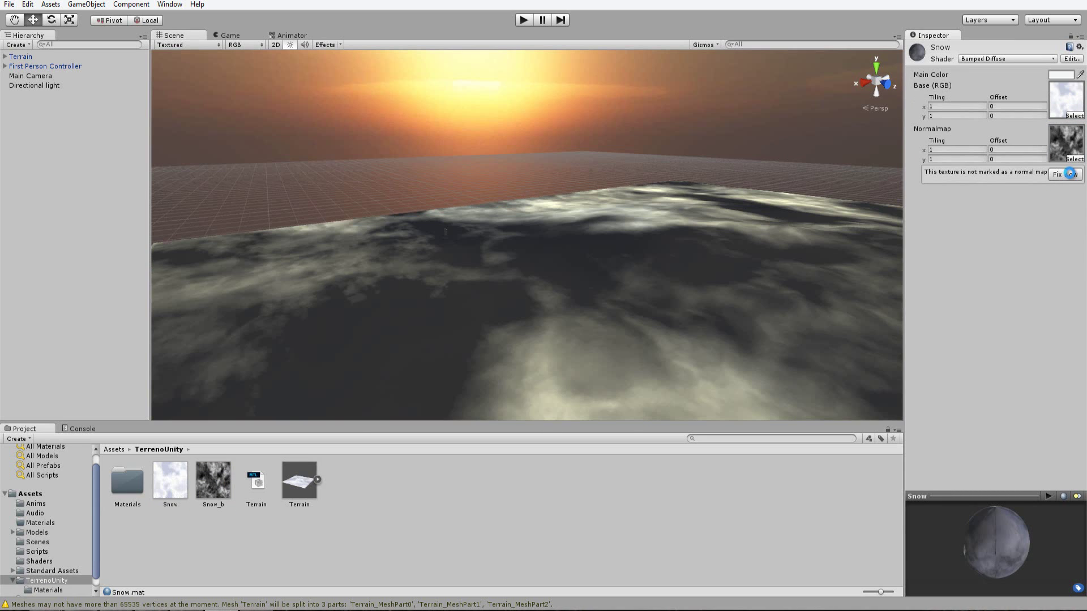
{"action": "left_click", "coordinate": [1069, 173]}
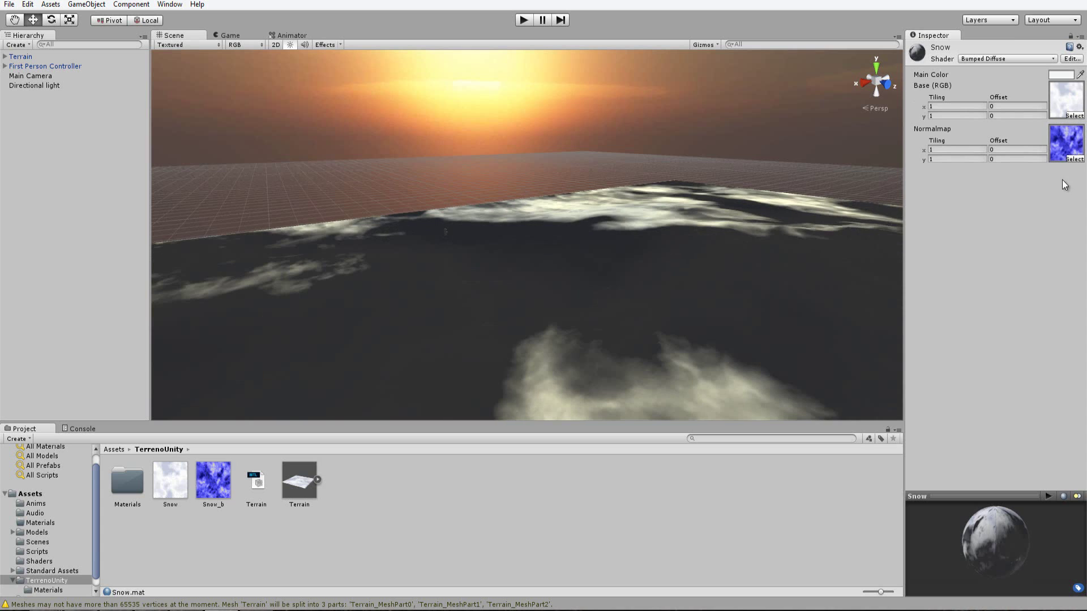
{"action": "mouse_move", "coordinate": [495, 335]}
{"action": "left_mouse_down", "text": "alt"}
{"action": "mouse_move", "coordinate": [502, 365]}
{"action": "mouse_move", "coordinate": [681, 269]}
{"action": "left_mouse_up", "text": "alt"}
- Keep the Bumped Diffuse shader, briefly play-test the scene, and select the First Person Controller
{"action": "left_click", "coordinate": [997, 60]}
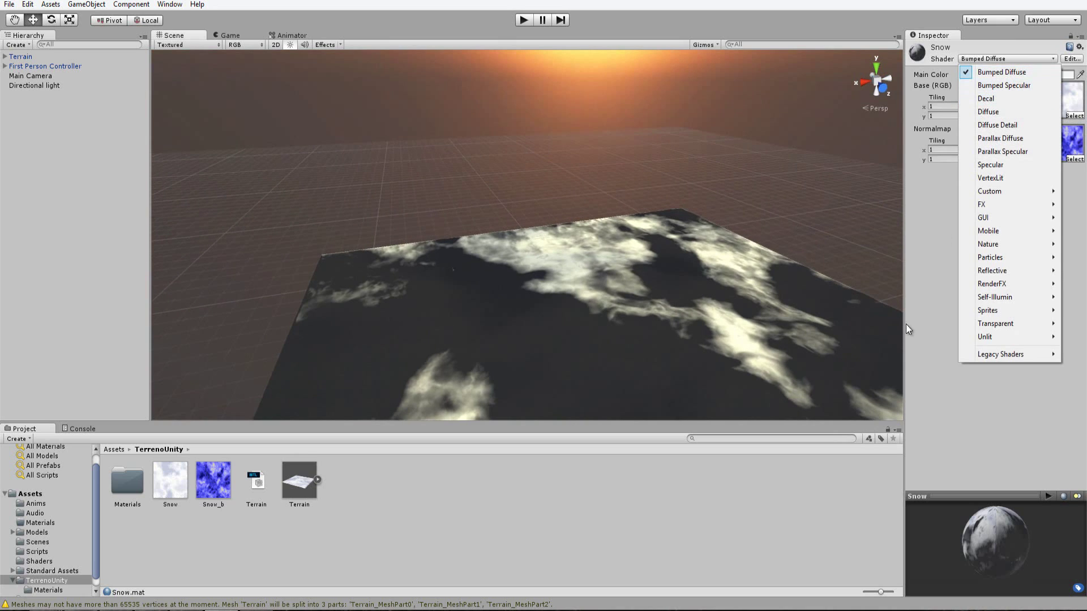
{"action": "left_click", "coordinate": [923, 267]}
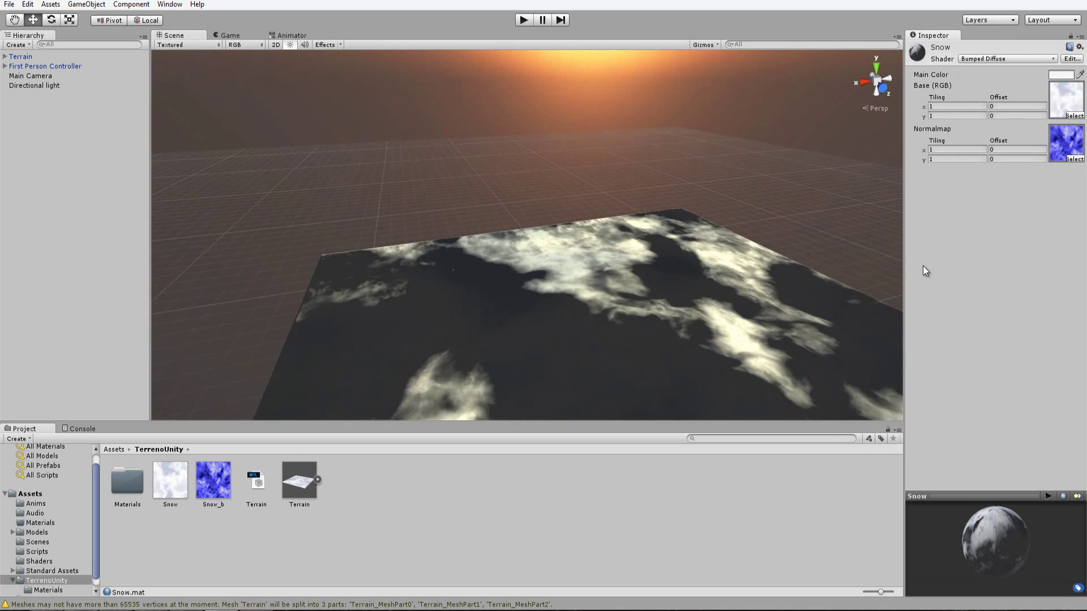
{"action": "left_click", "coordinate": [521, 21]}
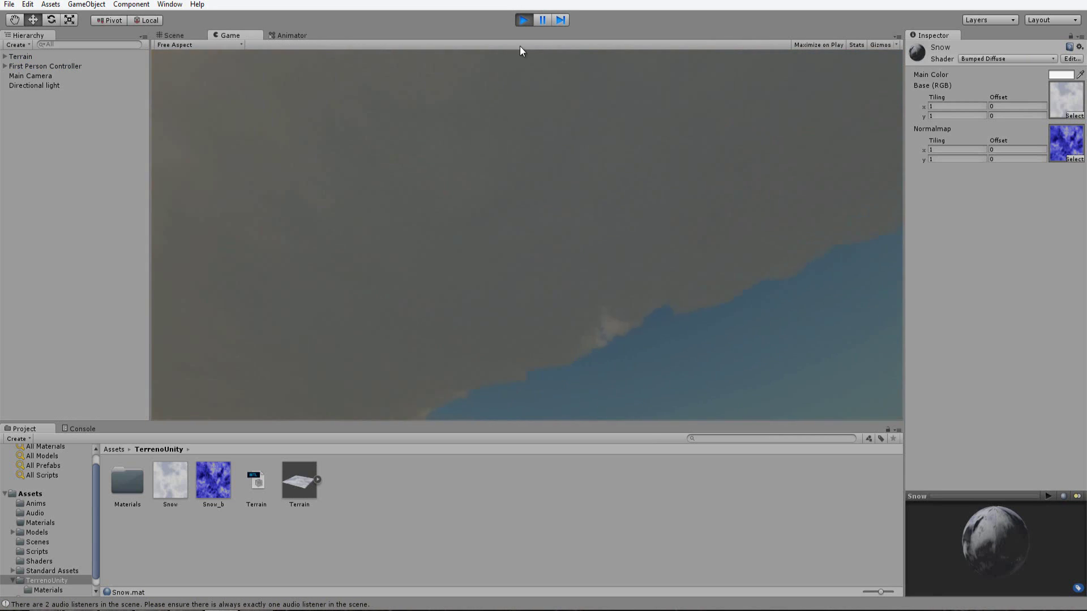
{"action": "left_click", "coordinate": [522, 21]}
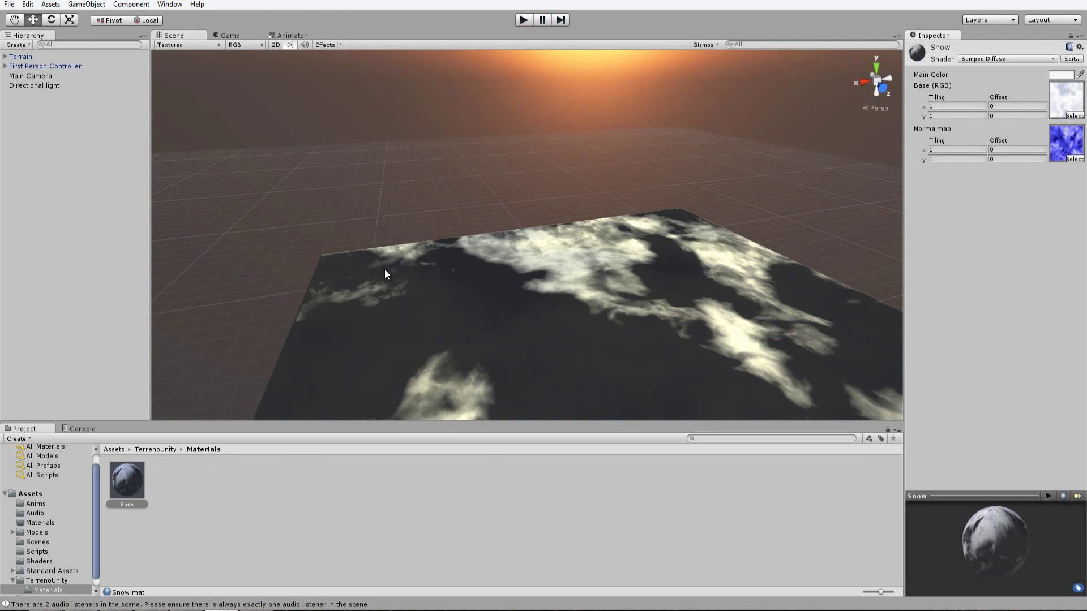
{"action": "left_click", "coordinate": [452, 275]}
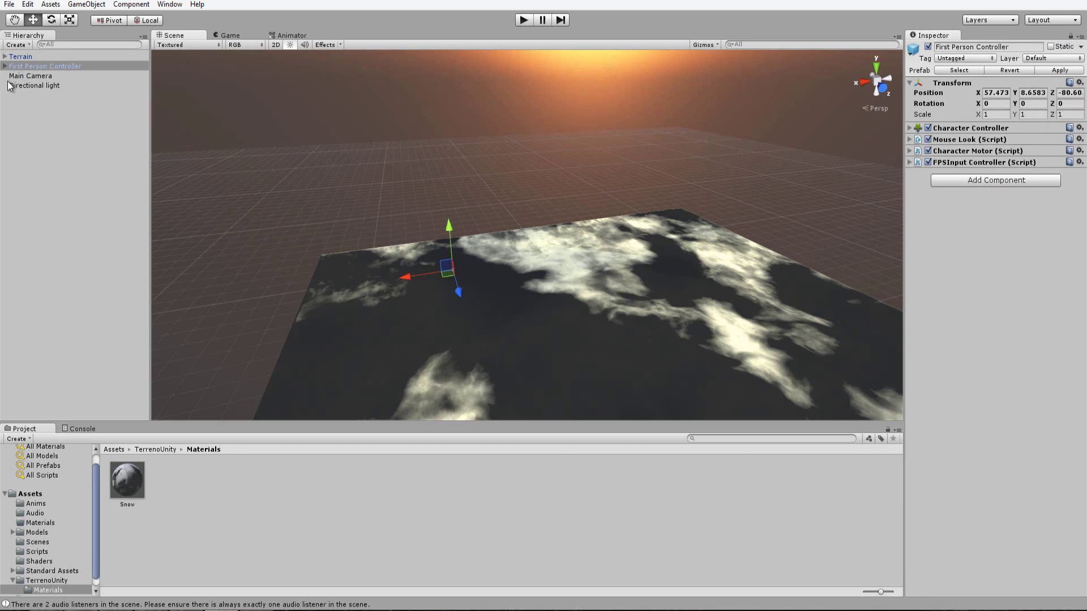
- Expand Terrain in the Hierarchy and add a Physics > Mesh Collider to Terrain_MeshPart0
{"action": "left_click", "coordinate": [5, 56]}
{"action": "left_click", "coordinate": [23, 66]}
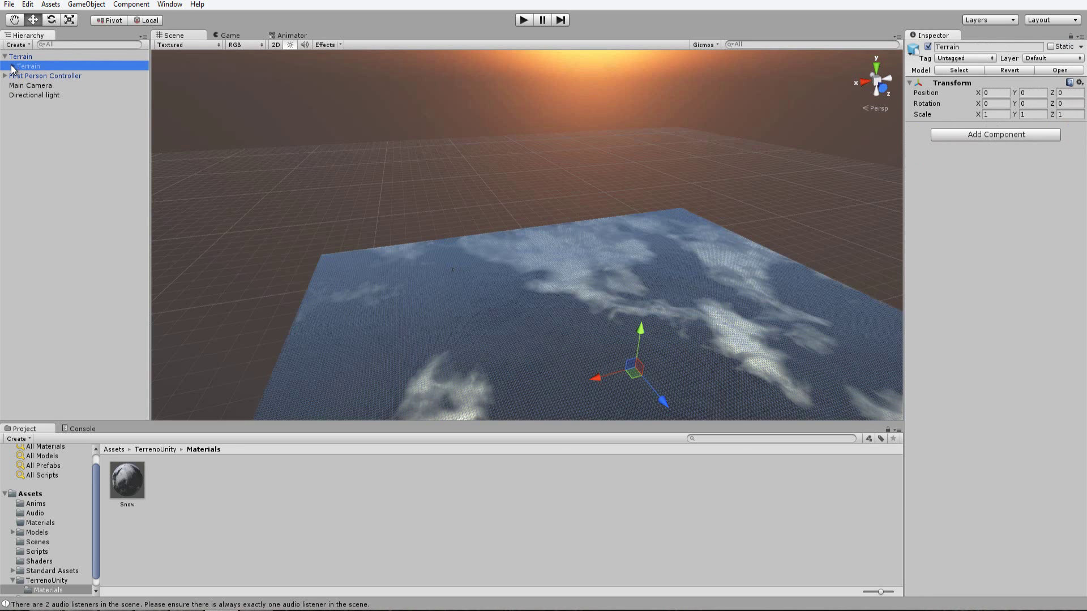
{"action": "left_click", "coordinate": [13, 67]}
{"action": "left_click", "coordinate": [56, 77]}
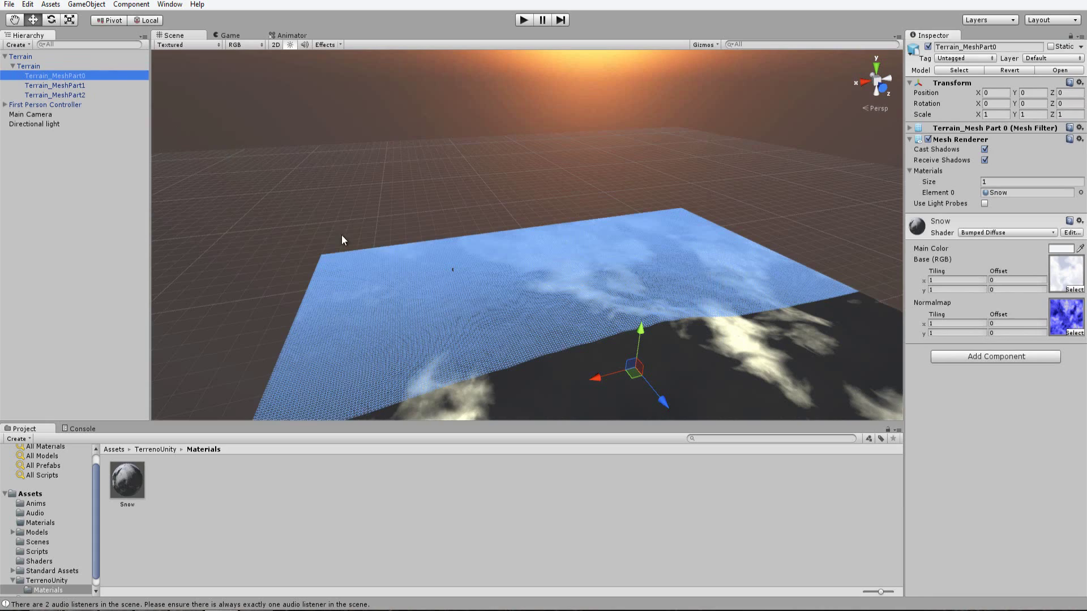
{"action": "mouse_move", "coordinate": [341, 241]}
{"action": "left_mouse_down", "text": "alt"}
{"action": "mouse_move", "coordinate": [588, 248]}
{"action": "mouse_move", "coordinate": [868, 445]}
{"action": "left_mouse_up", "text": "alt"}
{"action": "left_click", "coordinate": [981, 363]}
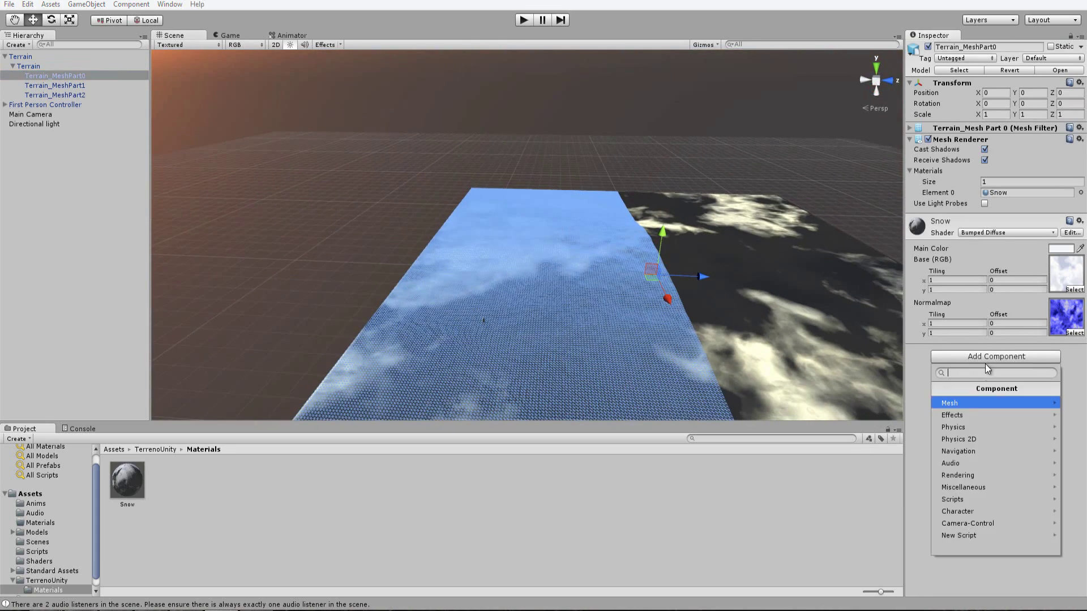
{"action": "left_click", "coordinate": [964, 427]}
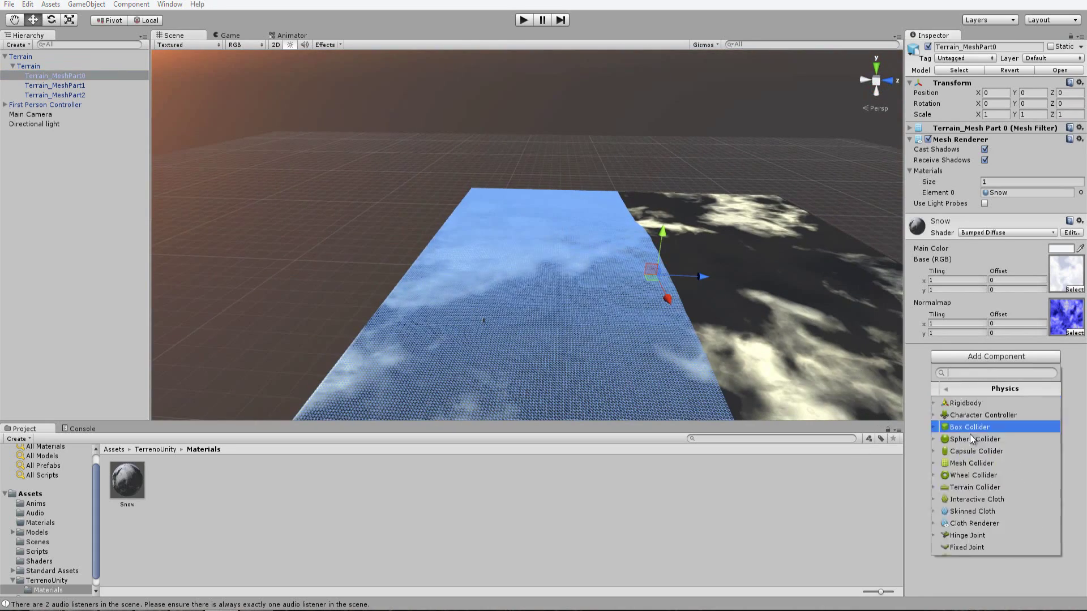
{"action": "left_click", "coordinate": [991, 464]}
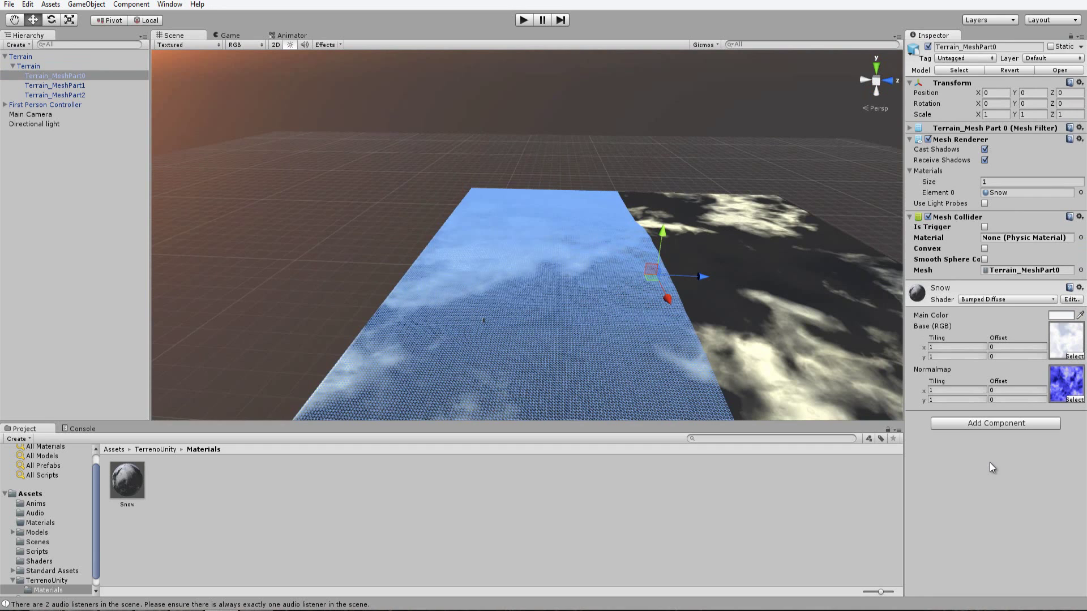
{"action": "left_click", "coordinate": [524, 22]}
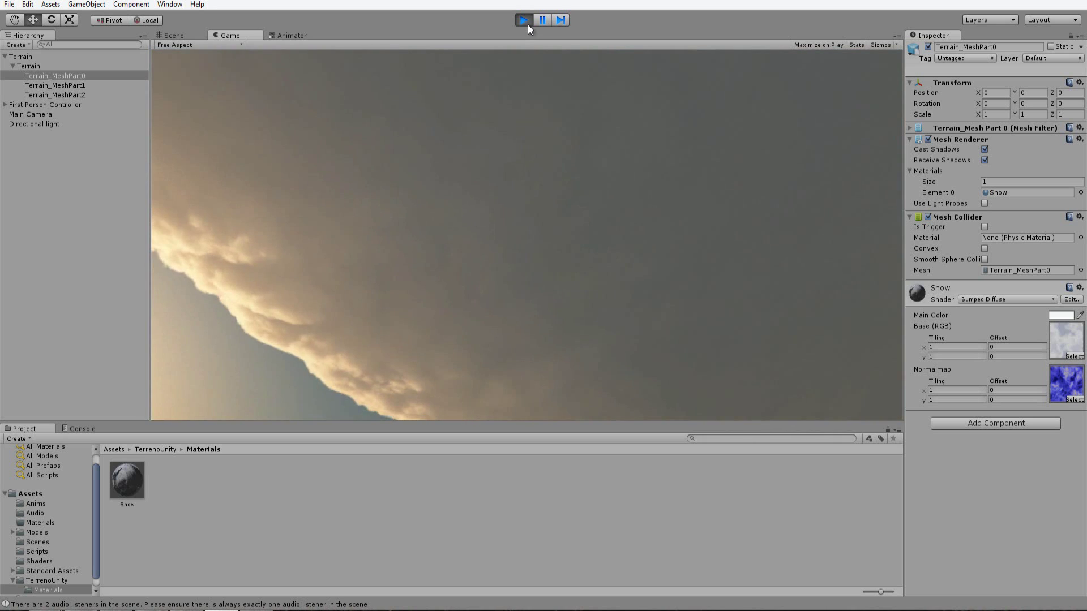
{"action": "left_click", "coordinate": [524, 21]}
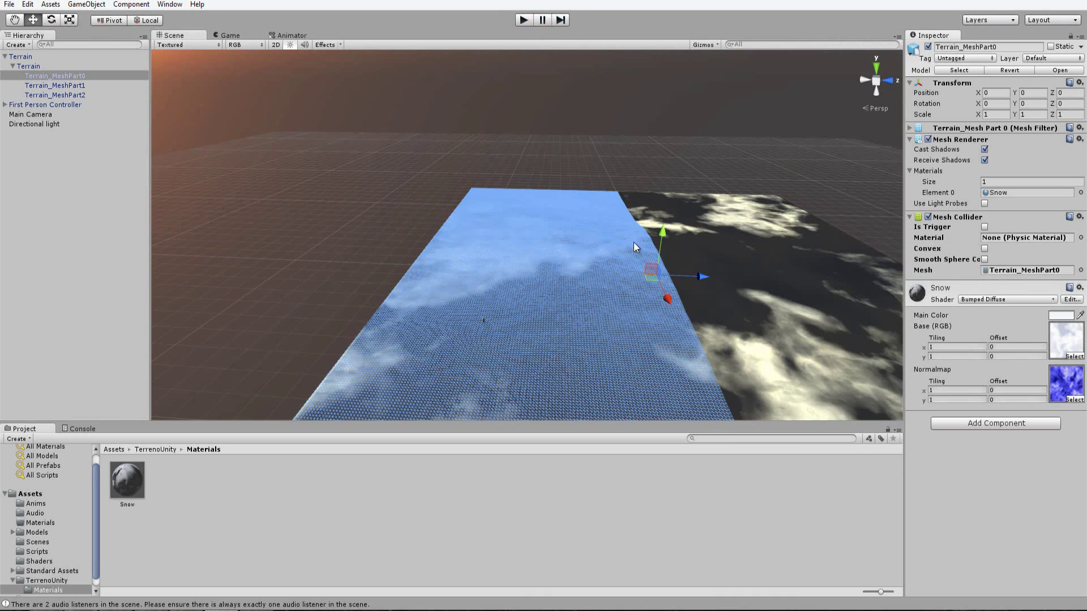
{"action": "left_click", "coordinate": [659, 150]}
{"action": "scroll", "coordinate": [540, 318], "scroll_direction": "down", "scroll_amount": 3}
{"action": "scroll", "coordinate": [539, 321], "scroll_direction": "down", "scroll_amount": 3}
{"action": "scroll", "coordinate": [539, 320], "scroll_direction": "down", "scroll_amount": 3}
- Add a second Directional Light and raise it high above the snow terrain, viewing the sunset sky
{"action": "scroll", "coordinate": [552, 317], "scroll_direction": "up", "scroll_amount": 2}
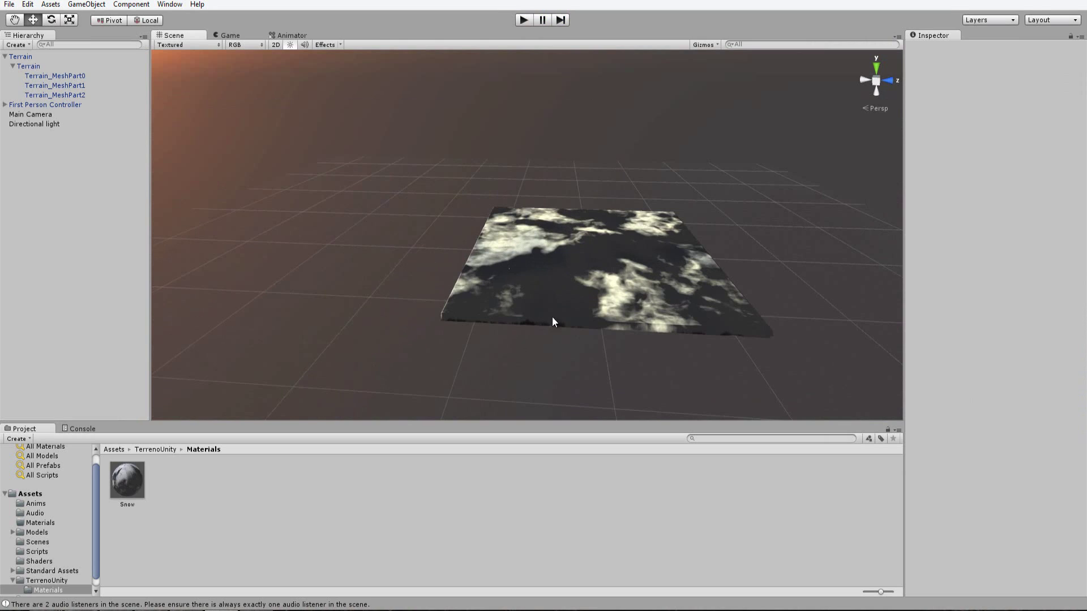
{"action": "scroll", "coordinate": [553, 321], "scroll_direction": "up", "scroll_amount": 1}
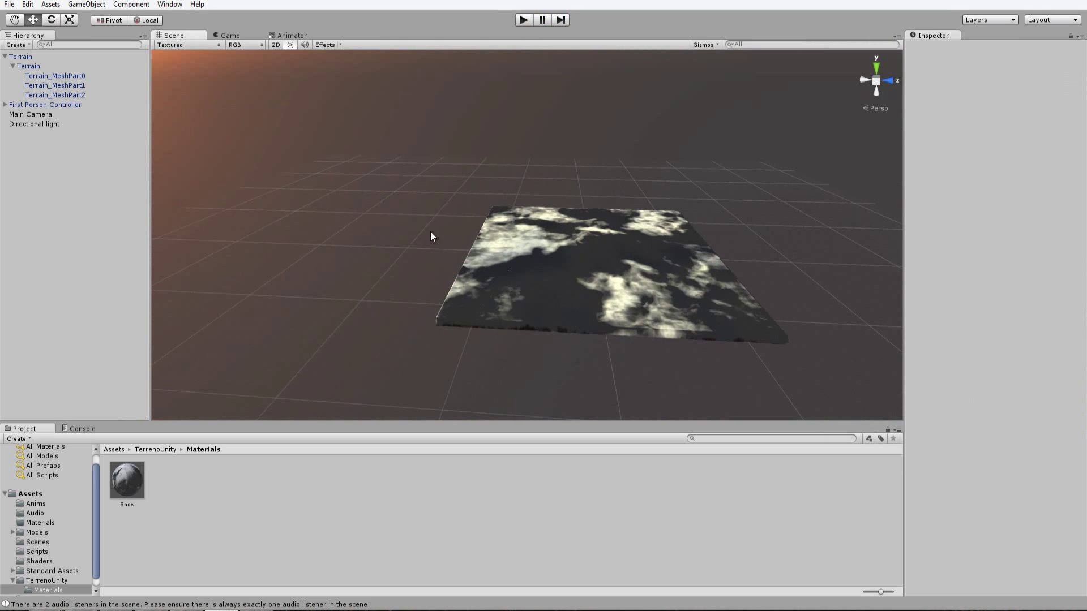
{"action": "left_click", "coordinate": [81, 7]}
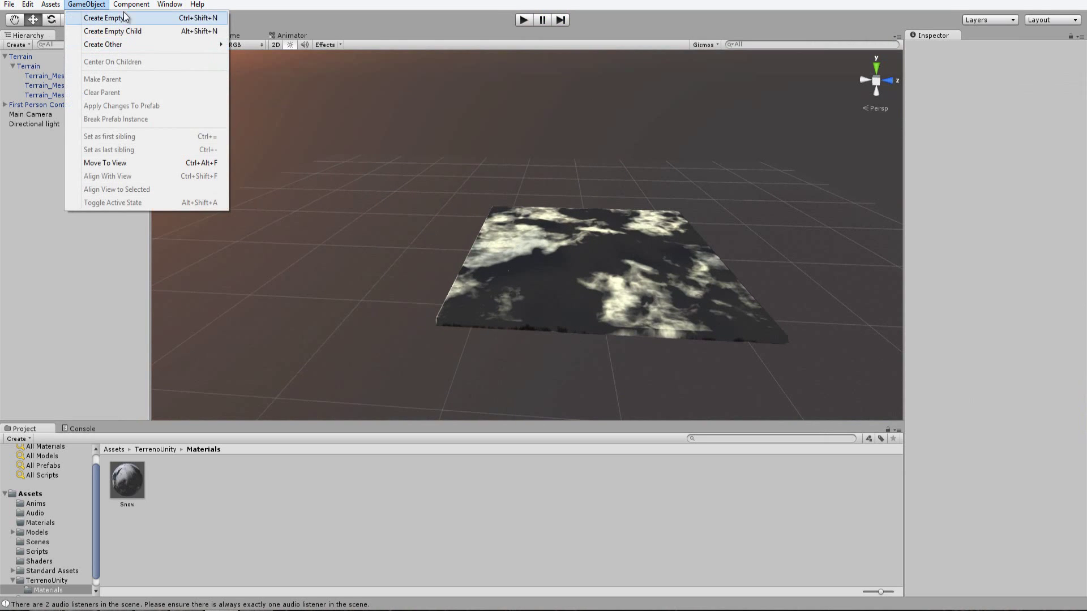
{"action": "mouse_move", "coordinate": [123, 47]}
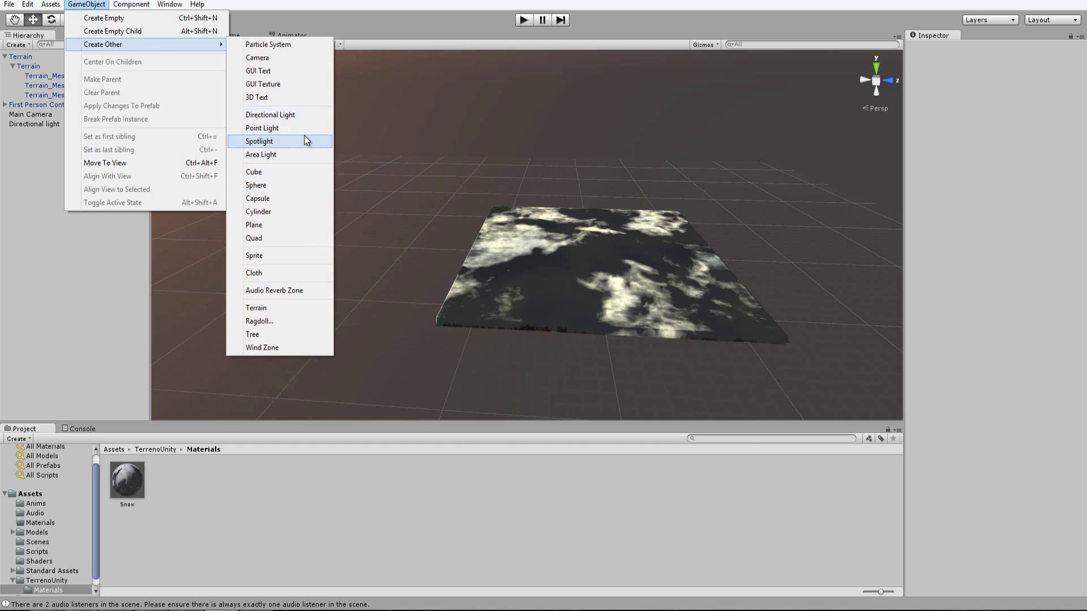
{"action": "left_click", "coordinate": [309, 119]}
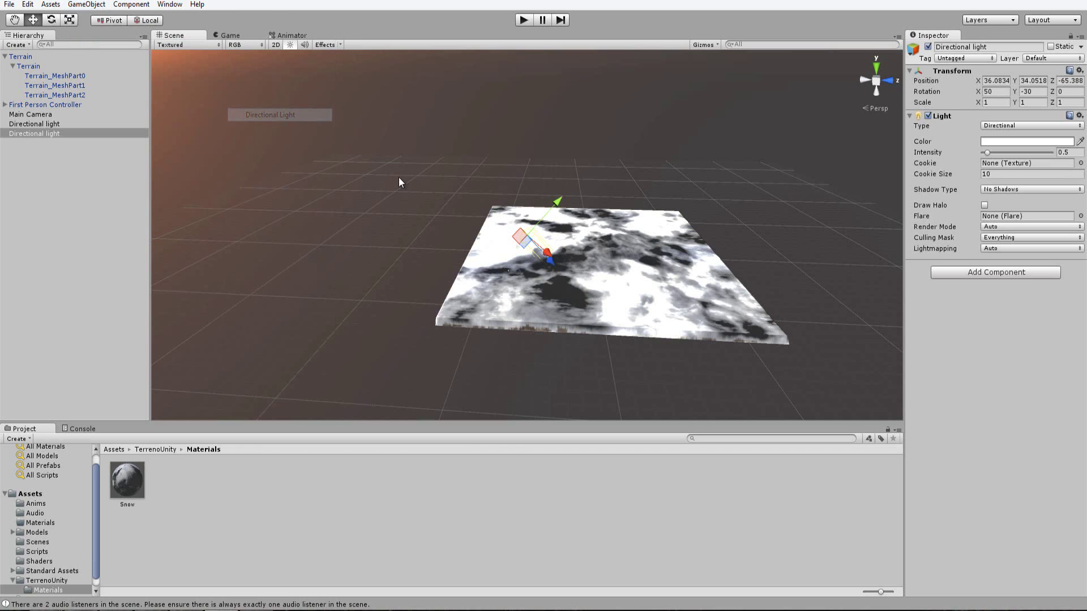
{"action": "left_click_drag", "start_coordinate": [530, 228], "coordinate": [525, 180]}
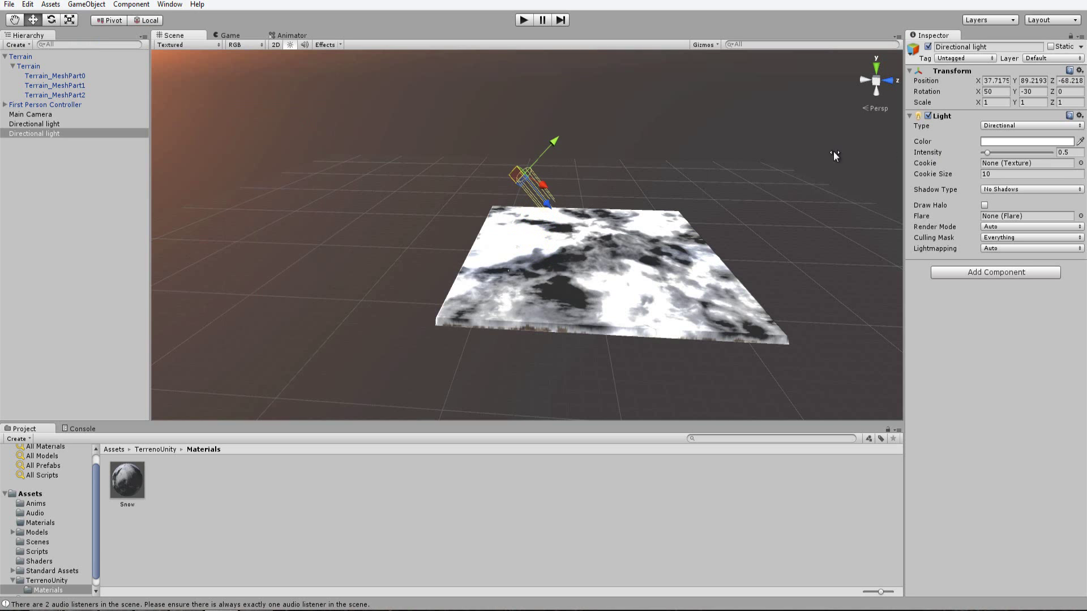
{"action": "mouse_move", "coordinate": [834, 152]}
{"action": "left_mouse_down", "text": "alt"}
{"action": "mouse_move", "coordinate": [428, 108]}
{"action": "mouse_move", "coordinate": [437, 110]}
{"action": "left_mouse_up", "text": "alt"}
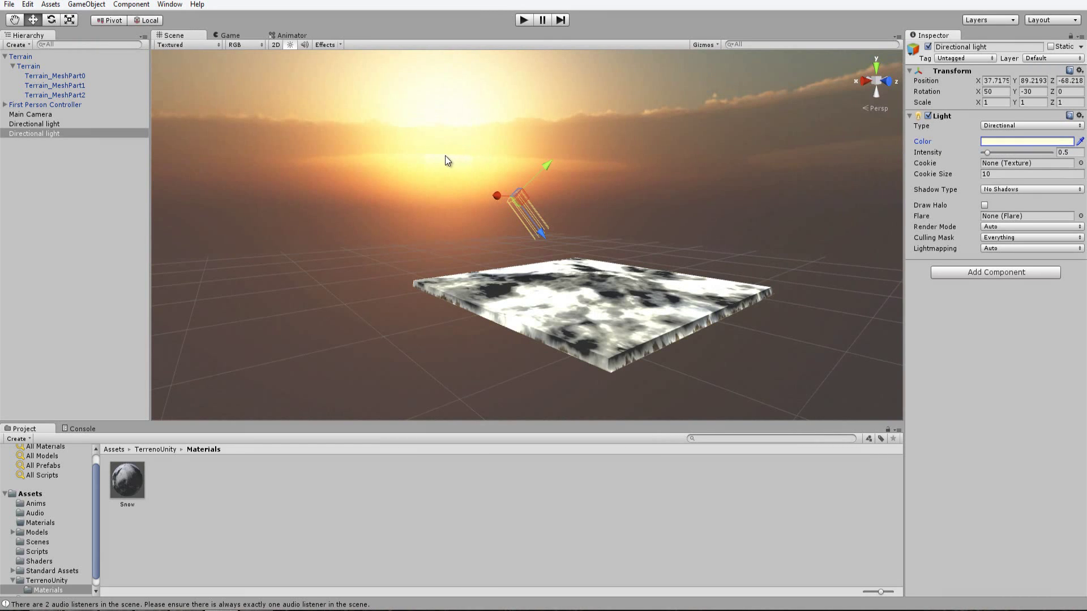
- Start play mode to view the snow terrain under the new directional light in the Game view
{"action": "left_click", "coordinate": [528, 22]}
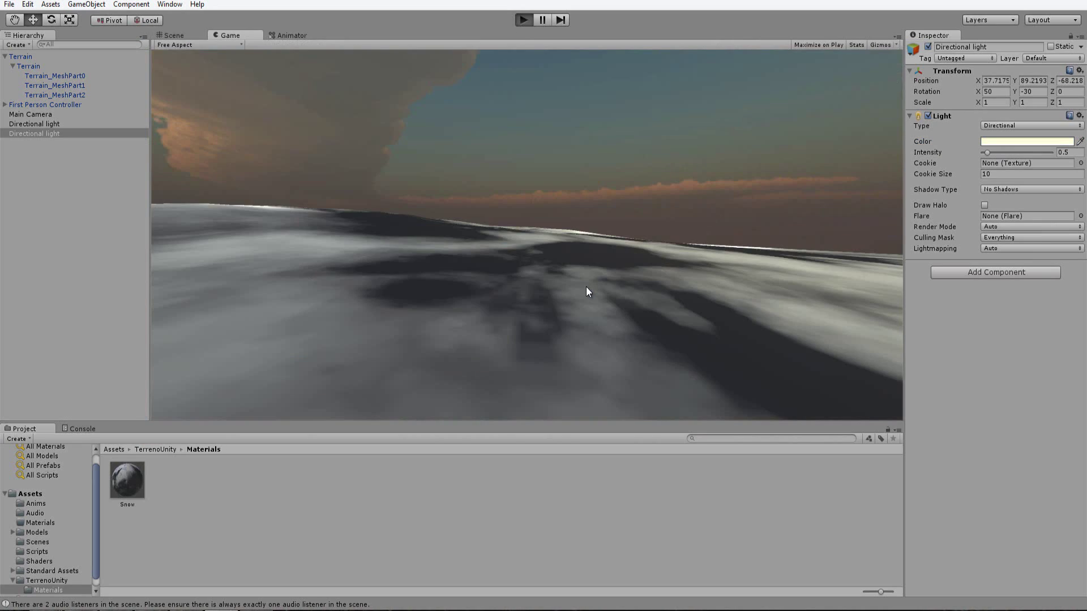